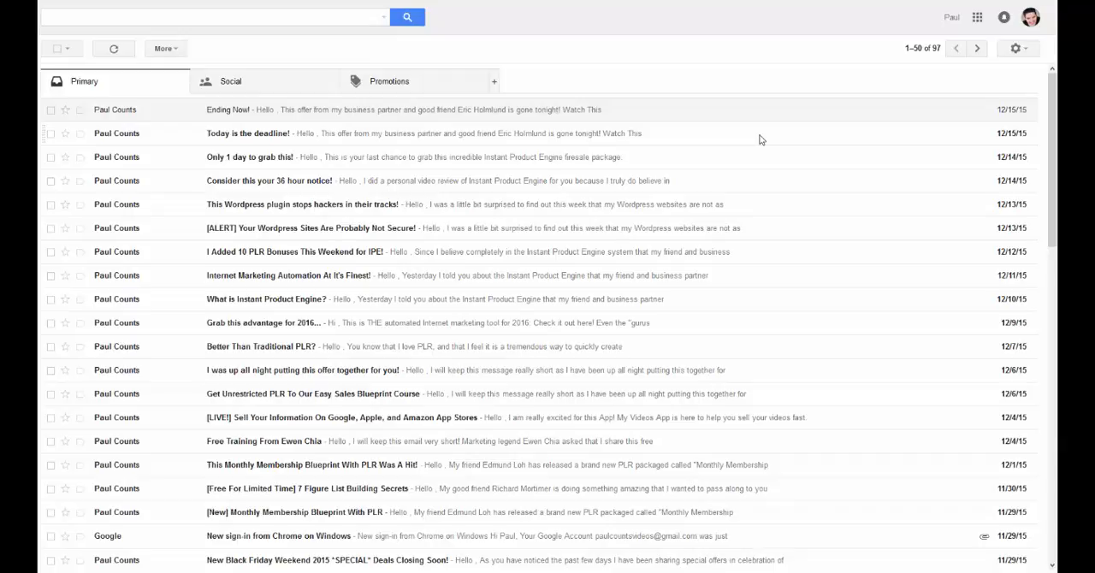
Step: Open the Accounts and Import settings of the current Gmail account
{"action": "left_click", "coordinate": [1026, 52]}
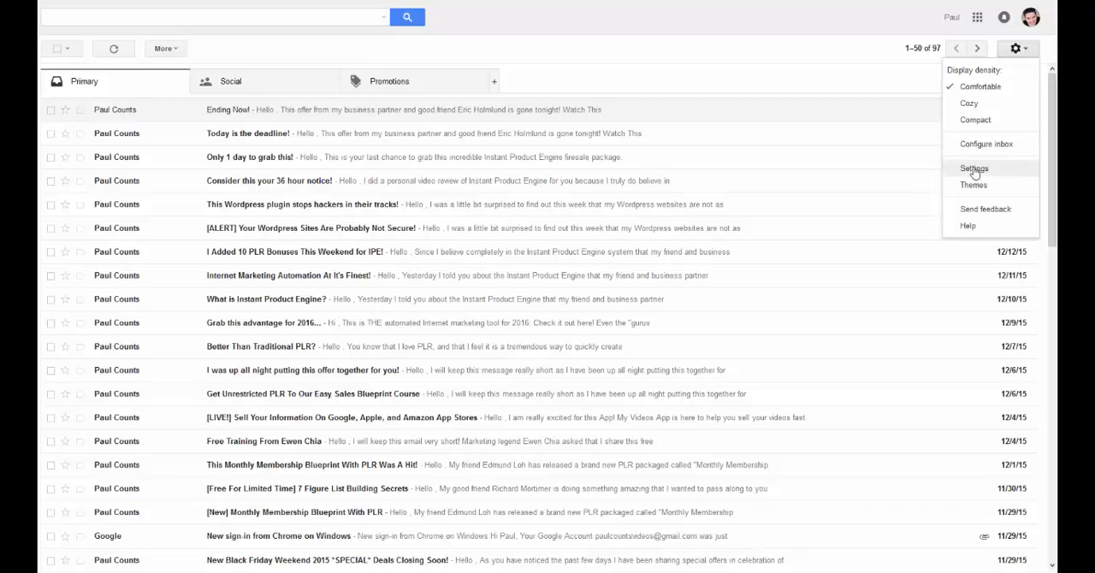
{"action": "left_click", "coordinate": [974, 169]}
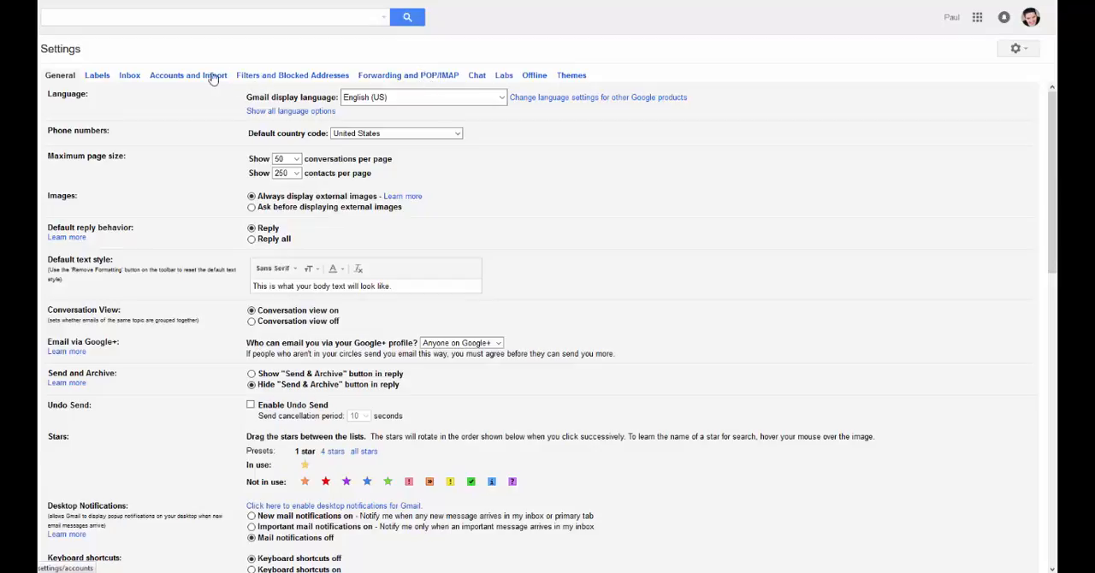
{"action": "left_click", "coordinate": [180, 75]}
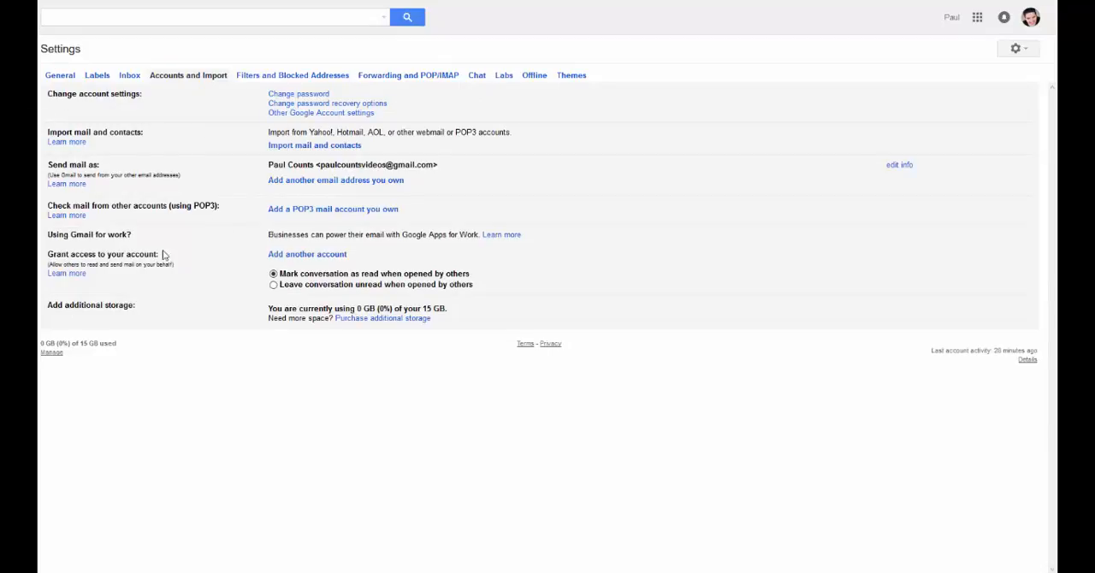
Step: Switch to the other Gmail account's settings window and open its Accounts and Import settings
{"action": "mouse_move", "coordinate": [428, 569]}
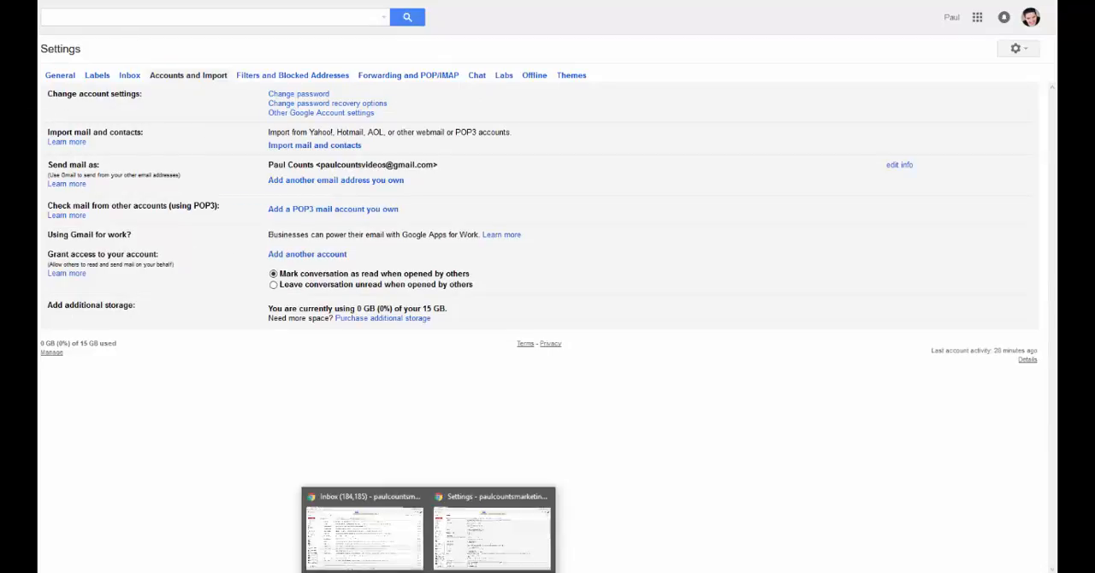
{"action": "left_click", "coordinate": [471, 540]}
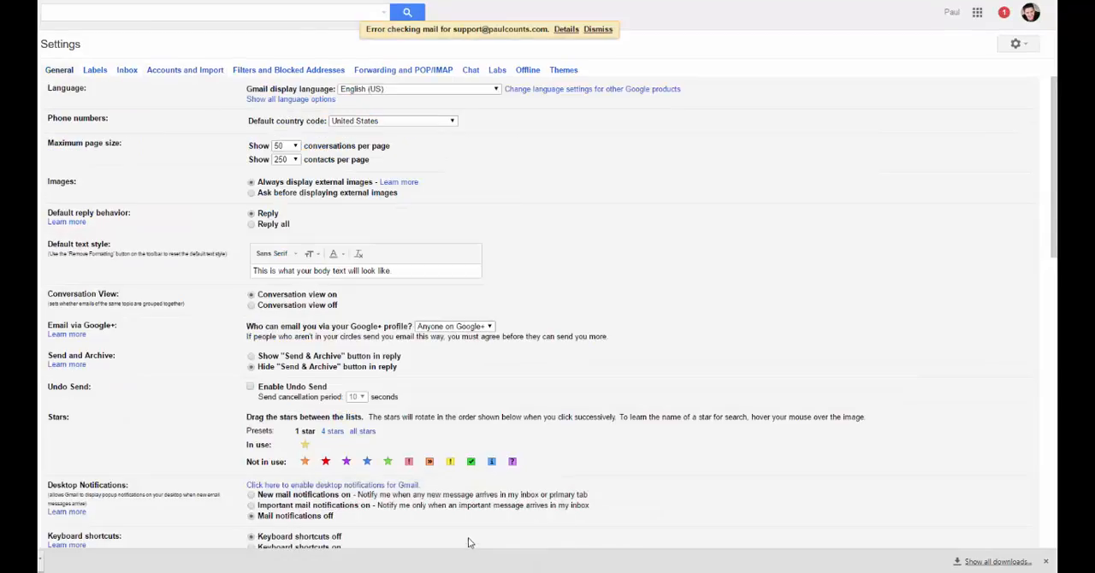
{"action": "left_click", "coordinate": [168, 71]}
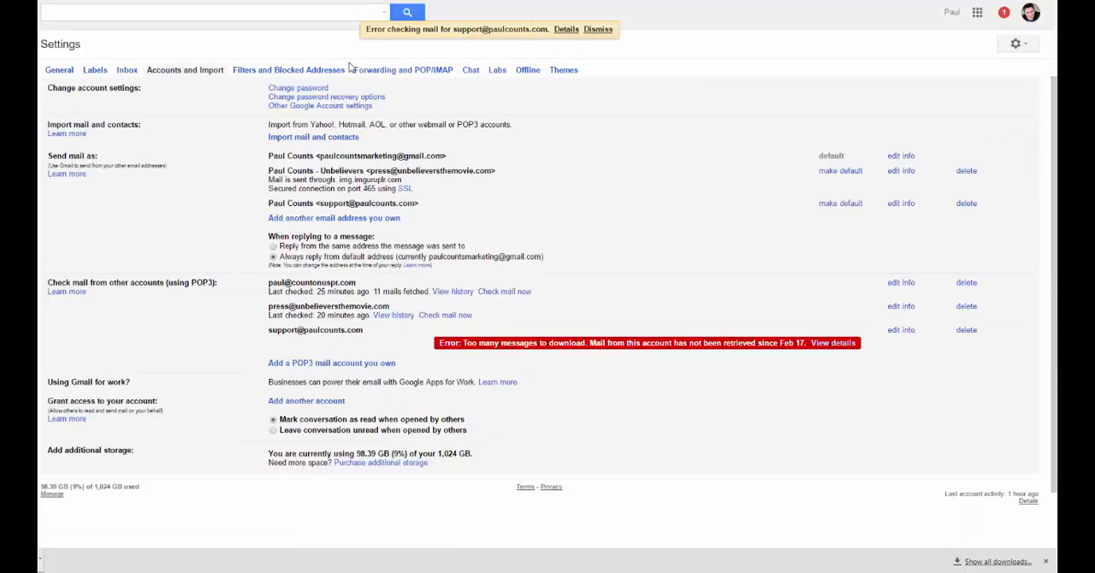
{"action": "scroll", "coordinate": [205, 280], "scroll_direction": "down", "scroll_amount": 2}
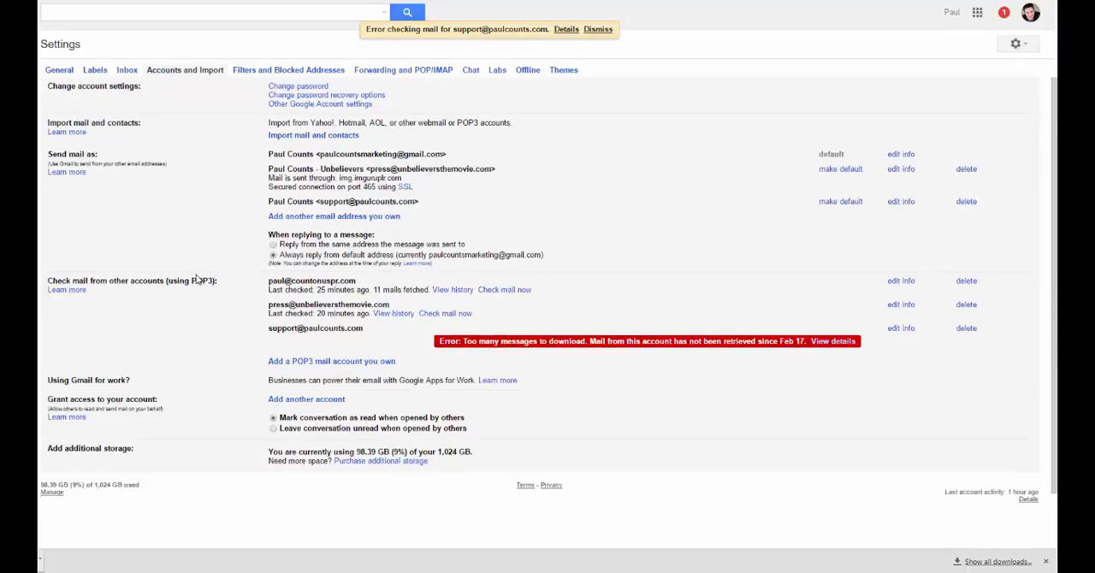
{"action": "scroll", "coordinate": [248, 257], "scroll_direction": "up", "scroll_amount": 2}
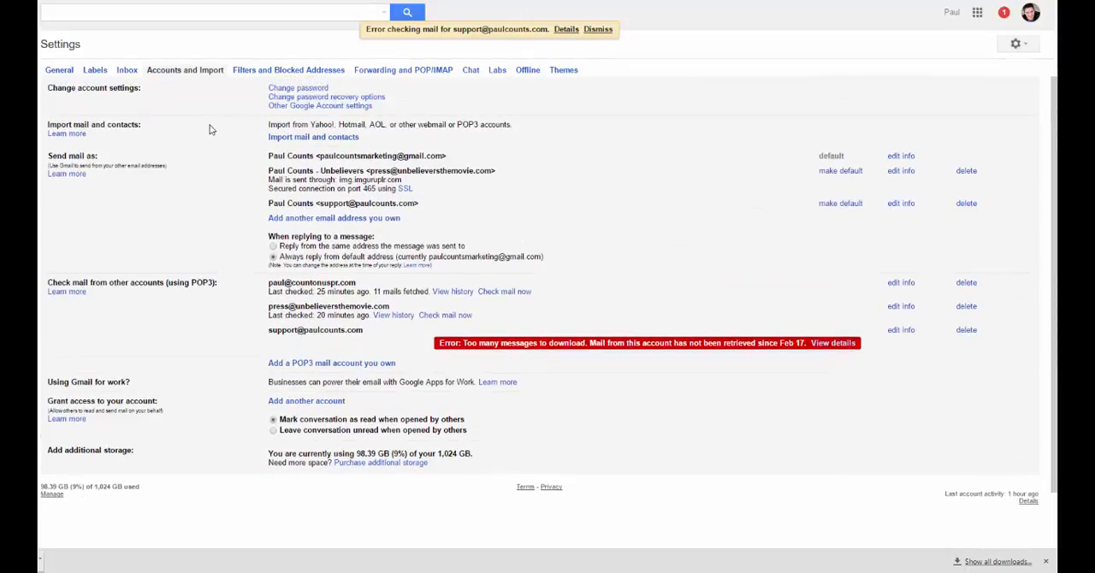
Step: Start adding a POP3 mail account and submit the email address of the pjc.io mailbox to get mail from
{"action": "left_click", "coordinate": [291, 364]}
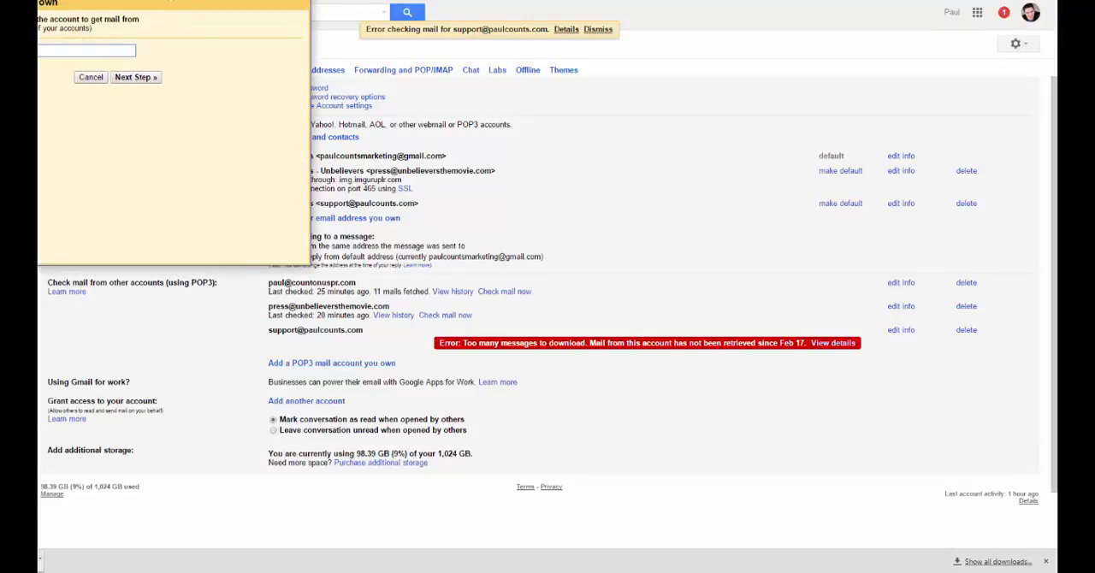
{"action": "left_click_drag", "start_coordinate": [169, 0], "coordinate": [406, 80]}
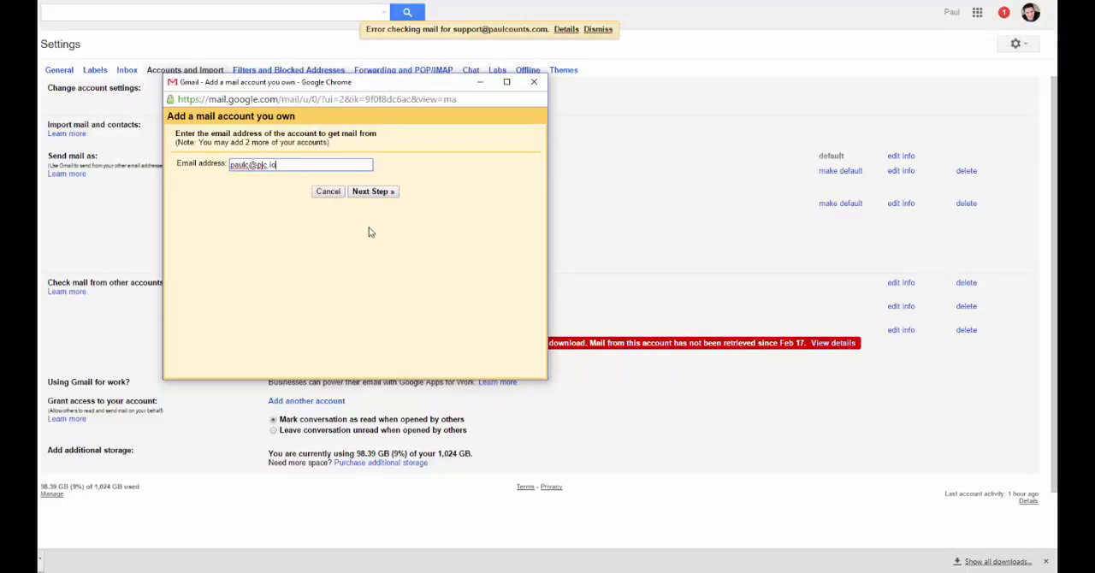
{"action": "left_click", "coordinate": [372, 192]}
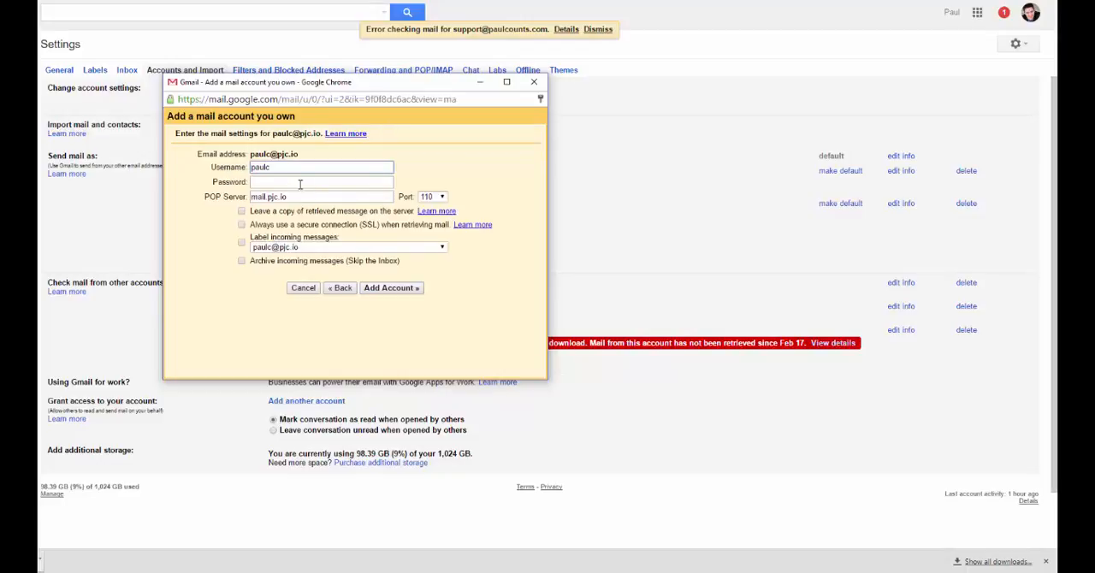
{"action": "left_click", "coordinate": [281, 167]}
{"action": "left_click", "coordinate": [291, 183]}
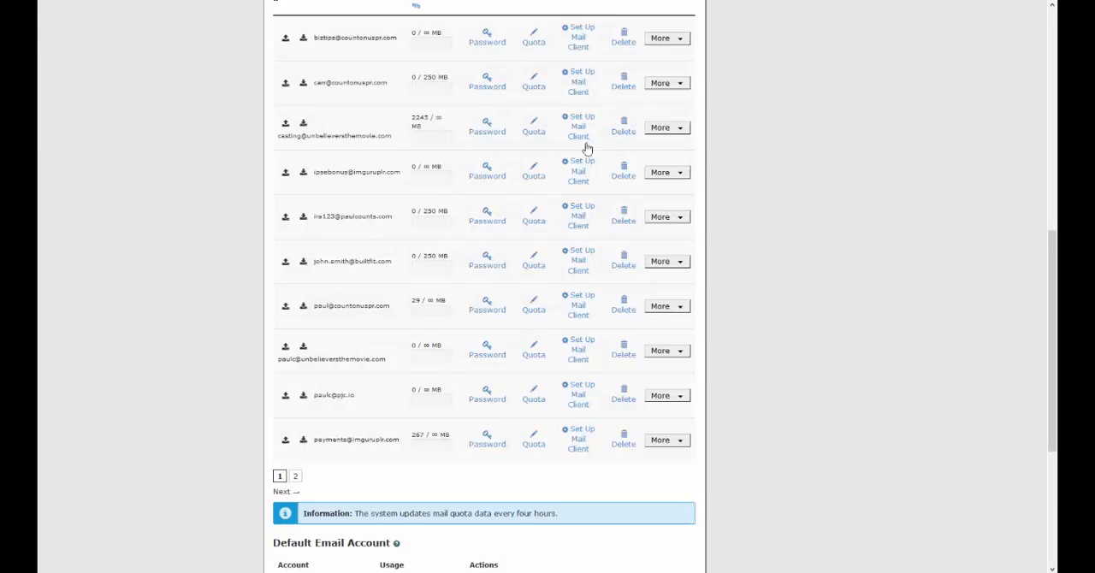
Step: Switch to cPanel and open Set Up Mail Client for the pjc.io mailbox in the Email Accounts list
{"action": "scroll", "coordinate": [796, 269], "scroll_direction": "up", "scroll_amount": 3}
{"action": "scroll", "coordinate": [796, 269], "scroll_direction": "down", "scroll_amount": 3}
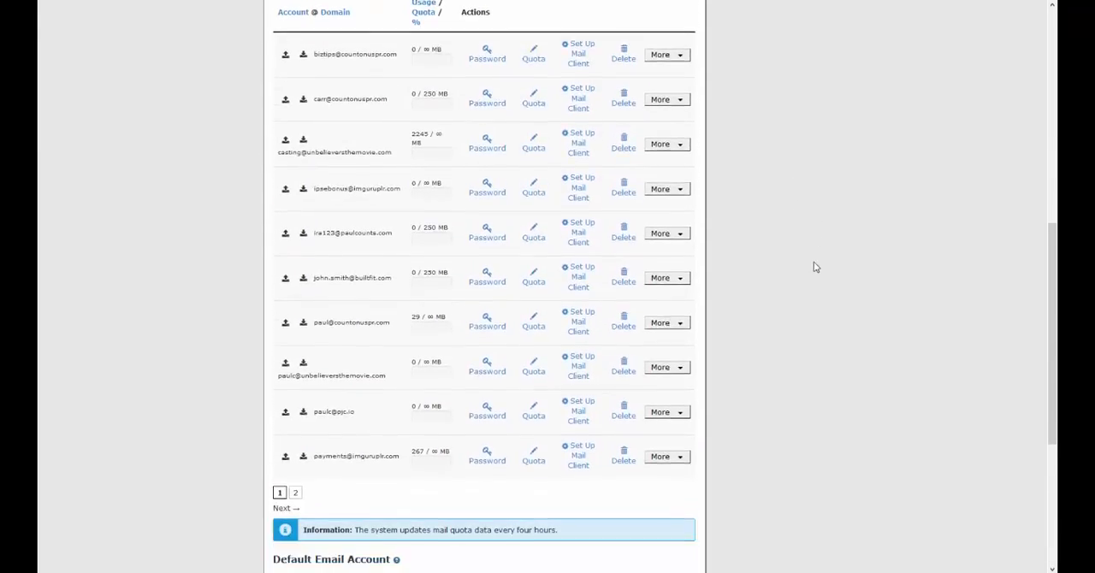
{"action": "scroll", "coordinate": [815, 268], "scroll_direction": "down", "scroll_amount": 1}
{"action": "scroll", "coordinate": [769, 240], "scroll_direction": "up", "scroll_amount": 4}
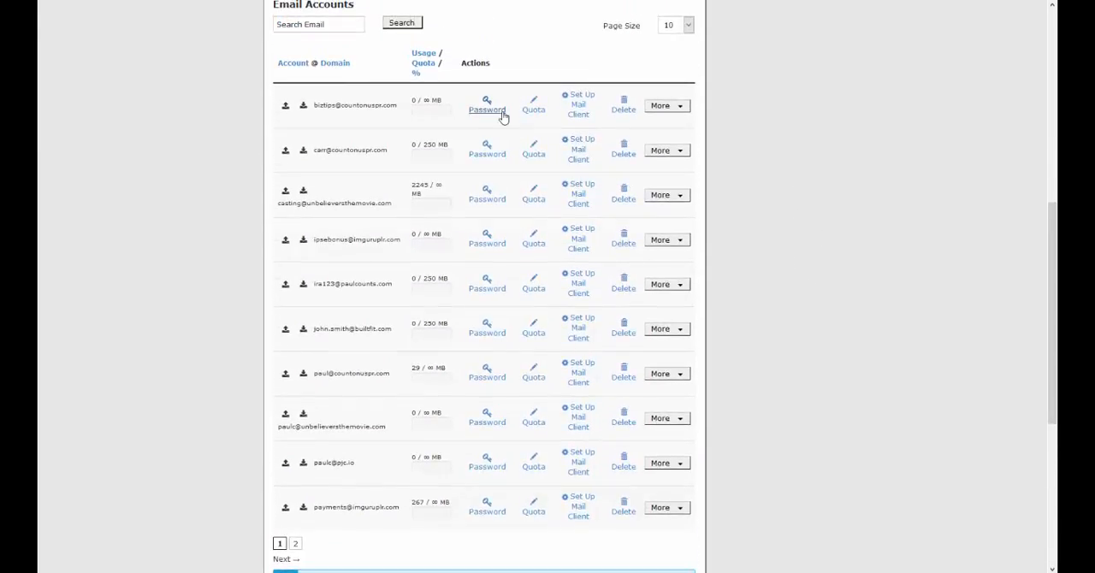
{"action": "scroll", "coordinate": [499, 111], "scroll_direction": "down", "scroll_amount": 1}
{"action": "scroll", "coordinate": [499, 111], "scroll_direction": "down", "scroll_amount": 1}
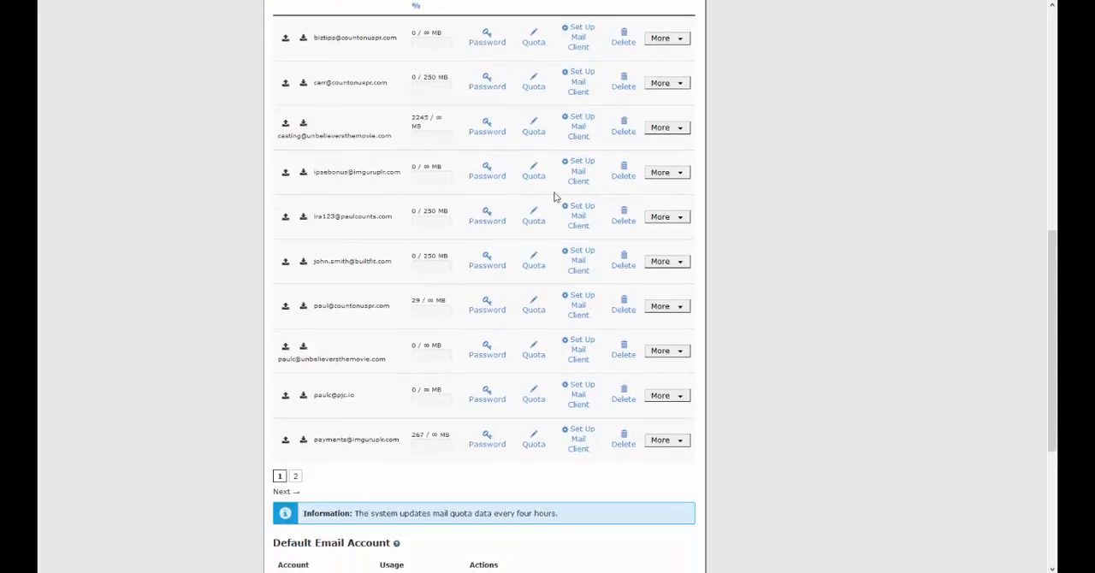
{"action": "scroll", "coordinate": [528, 327], "scroll_direction": "up", "scroll_amount": 3}
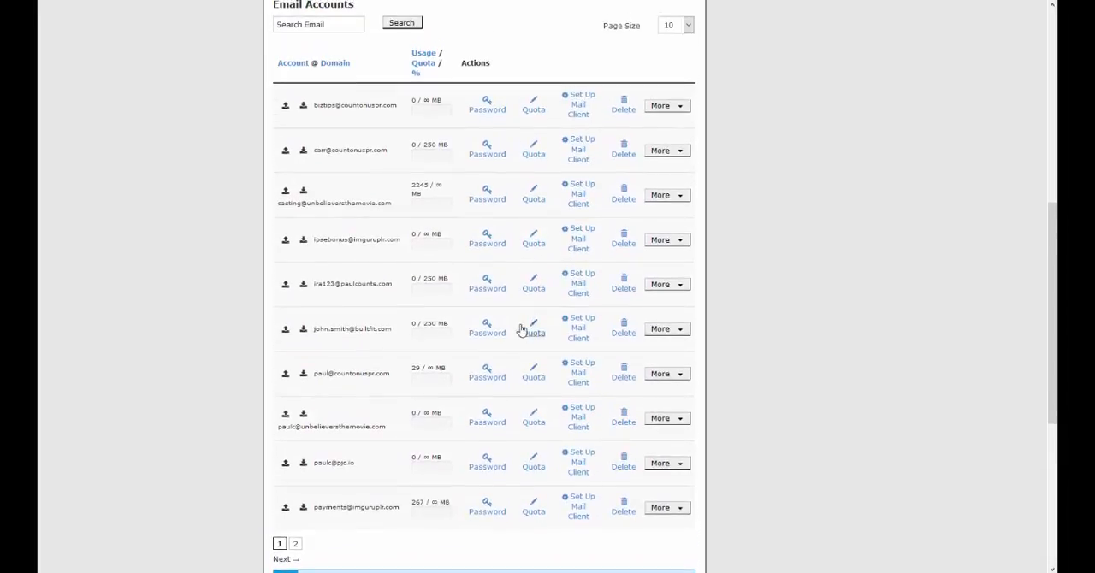
{"action": "scroll", "coordinate": [527, 166], "scroll_direction": "down", "scroll_amount": 1}
{"action": "scroll", "coordinate": [537, 170], "scroll_direction": "down", "scroll_amount": 2}
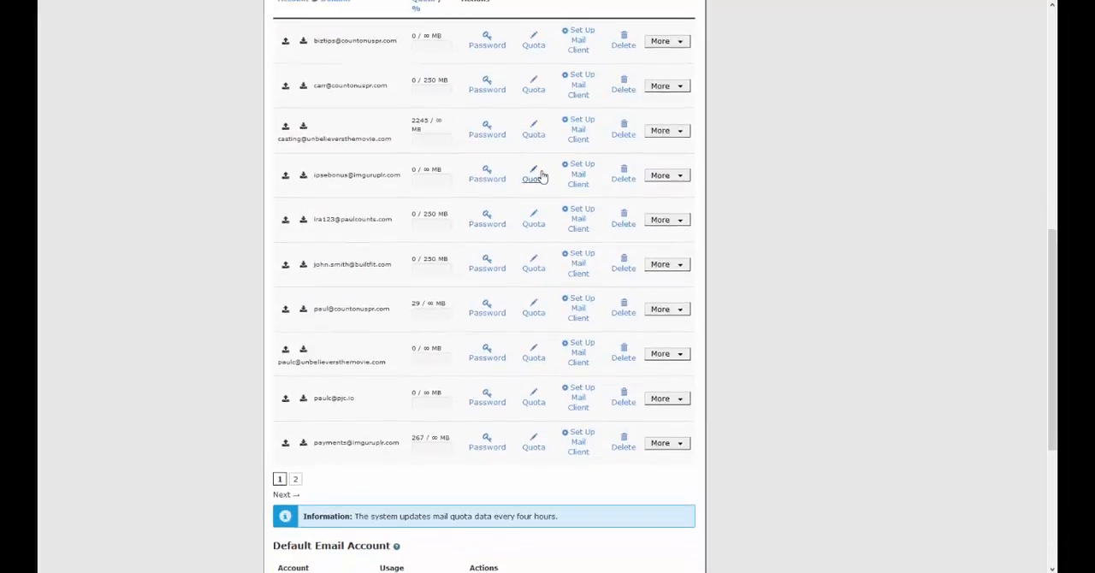
{"action": "scroll", "coordinate": [539, 171], "scroll_direction": "up", "scroll_amount": 1}
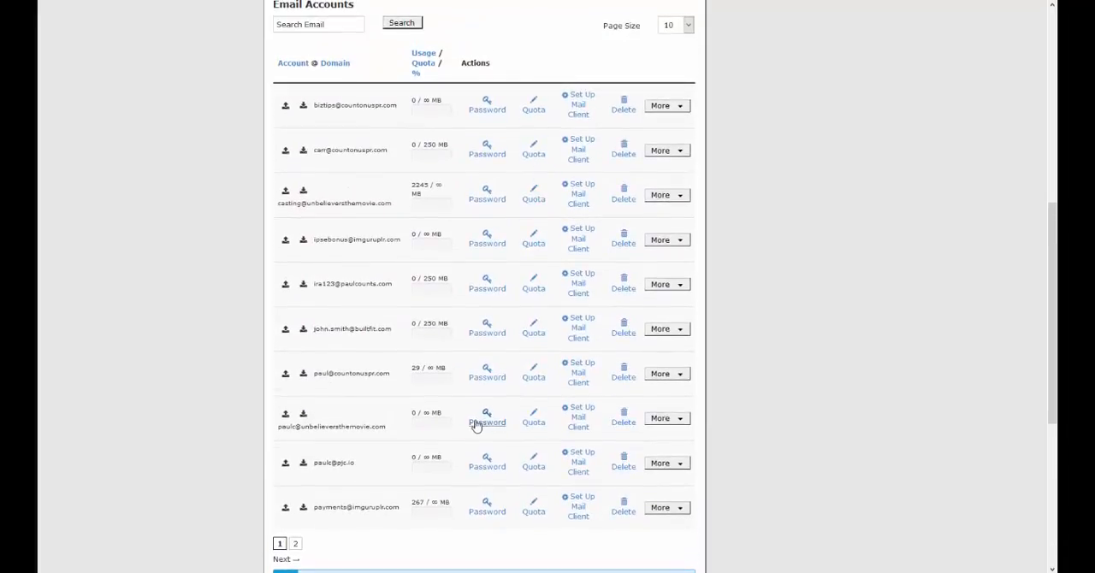
{"action": "left_click", "coordinate": [579, 465]}
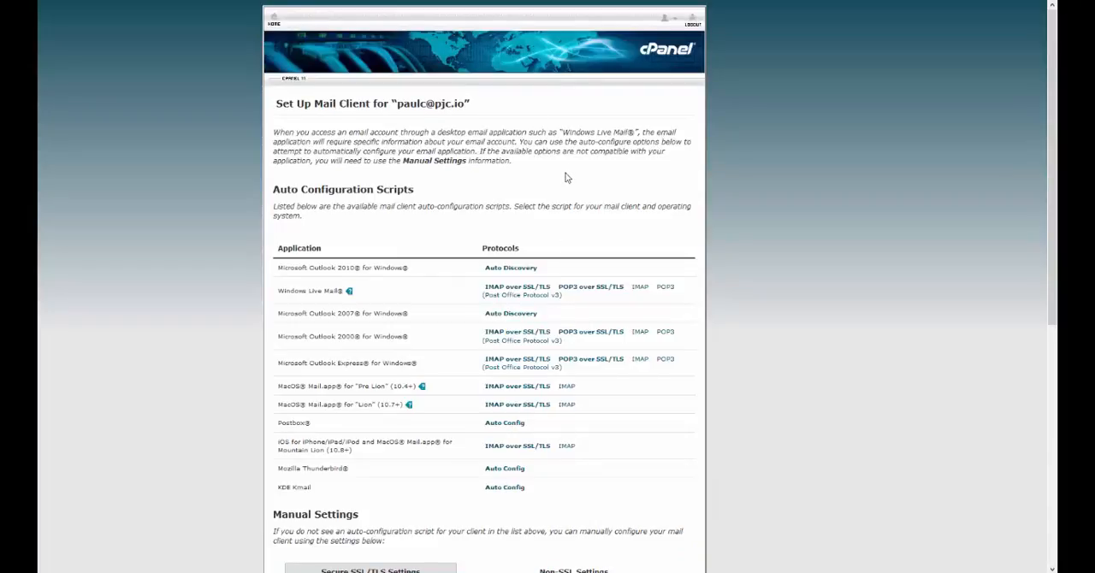
Step: Copy the username from cPanel's Secure SSL/TLS manual settings and replace the Username in Gmail's add-account form with it
{"action": "scroll", "coordinate": [569, 175], "scroll_direction": "down", "scroll_amount": 1}
{"action": "scroll", "coordinate": [571, 172], "scroll_direction": "down", "scroll_amount": 3}
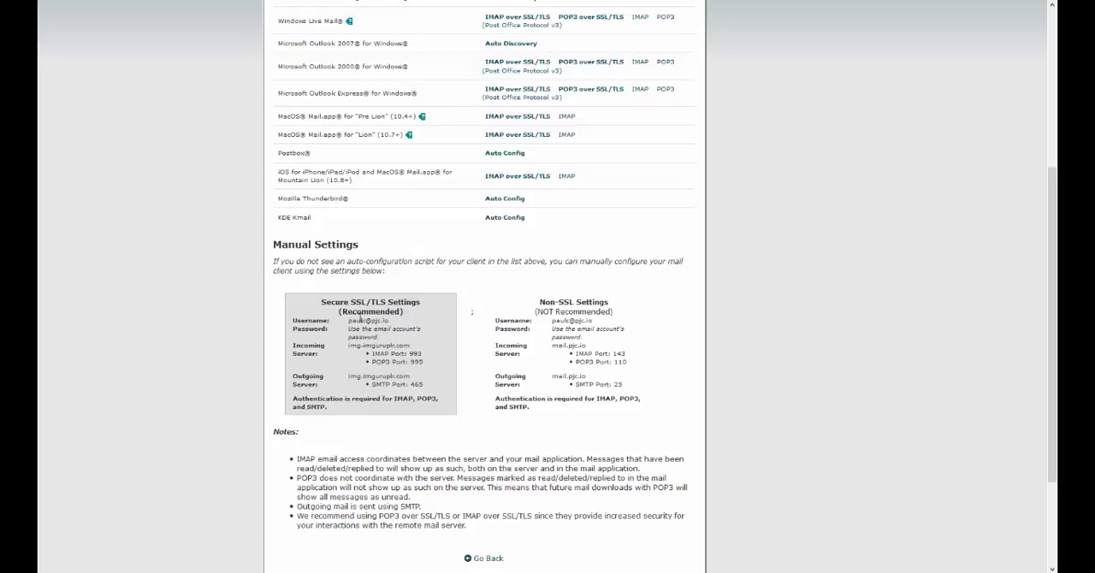
{"action": "left_click_drag", "start_coordinate": [348, 321], "coordinate": [420, 328]}
{"action": "key", "text": "ctrl+c"}
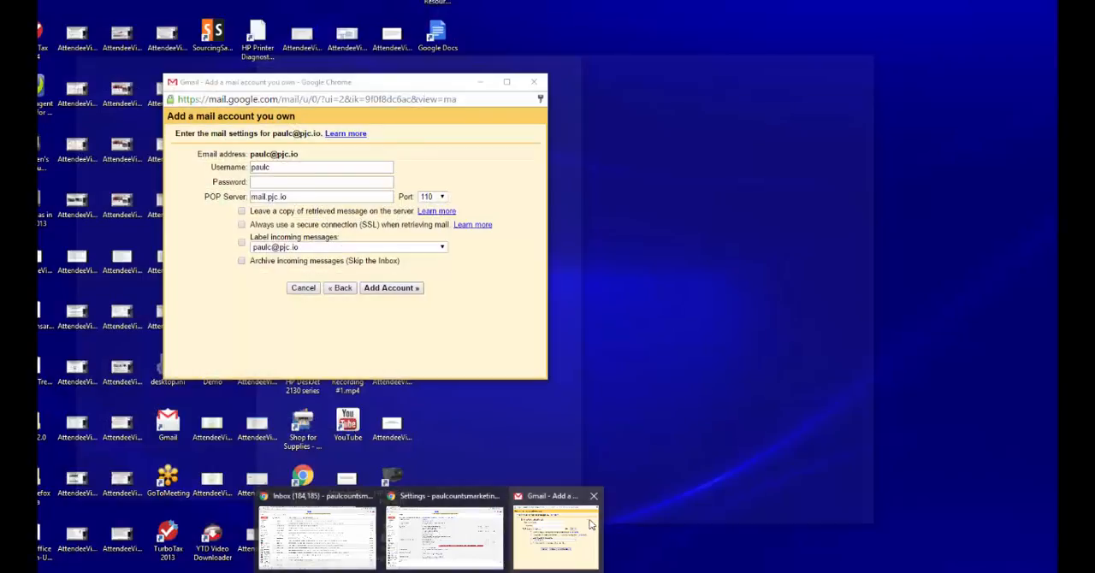
{"action": "left_click", "coordinate": [590, 524]}
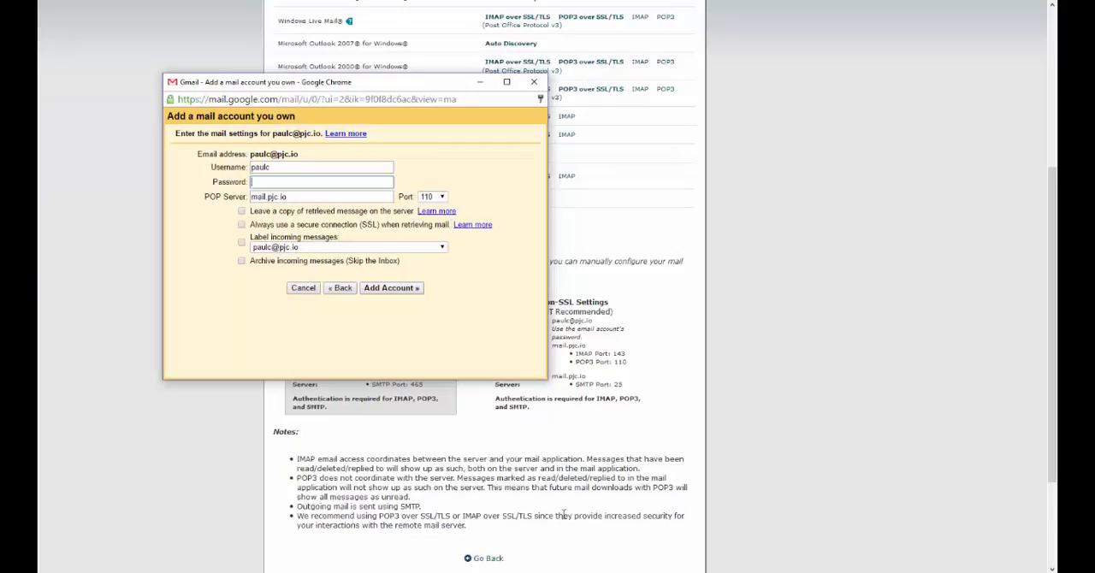
{"action": "left_click", "coordinate": [275, 166]}
{"action": "key", "text": "ctrl+a"}
{"action": "key", "text": "ctrl+v"}
Step: Enter the mailbox password in the Password field of the mail settings
{"action": "left_click", "coordinate": [275, 182]}
{"action": "type", "text": "••••••••"}
{"action": "key", "text": "Tab"}
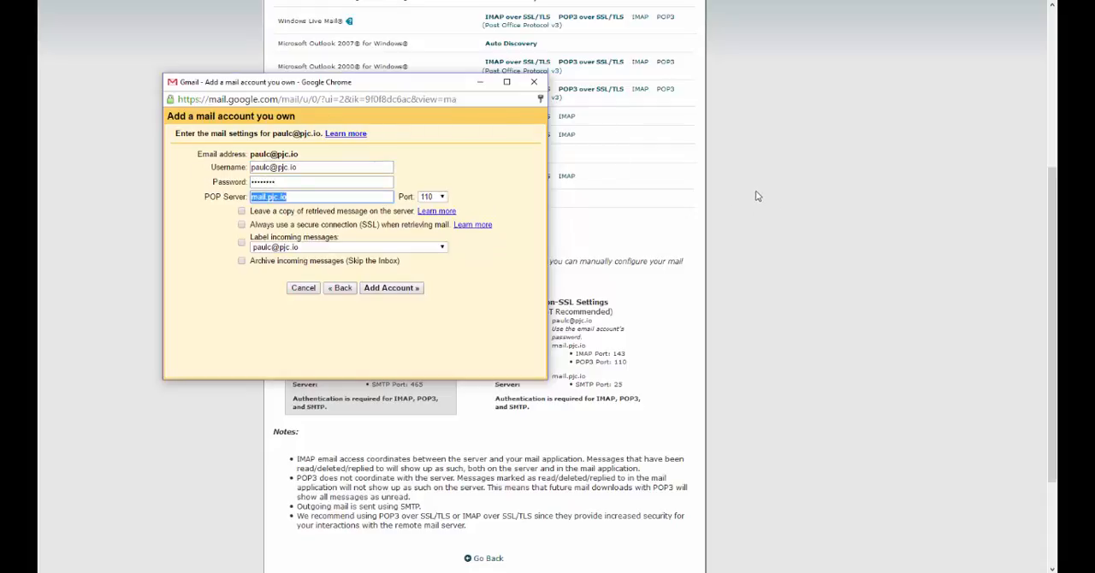
Step: Copy the secure incoming server img.imguruplr.com from cPanel into Gmail's POP Server field
{"action": "left_click", "coordinate": [610, 285]}
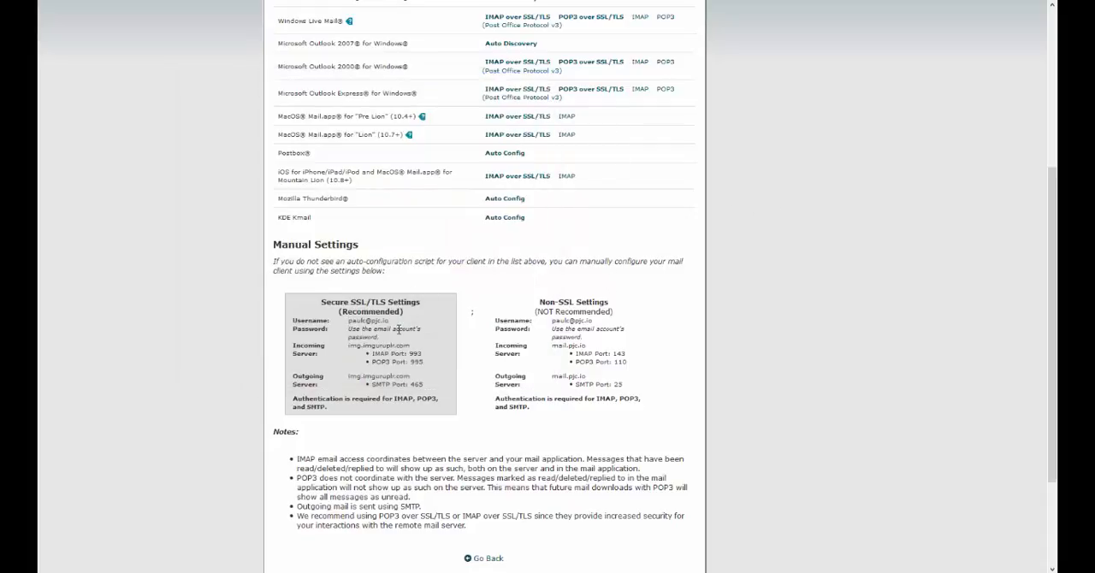
{"action": "left_click_drag", "start_coordinate": [349, 347], "coordinate": [426, 347]}
{"action": "key", "text": "ctrl+c"}
{"action": "left_click", "coordinate": [358, 344]}
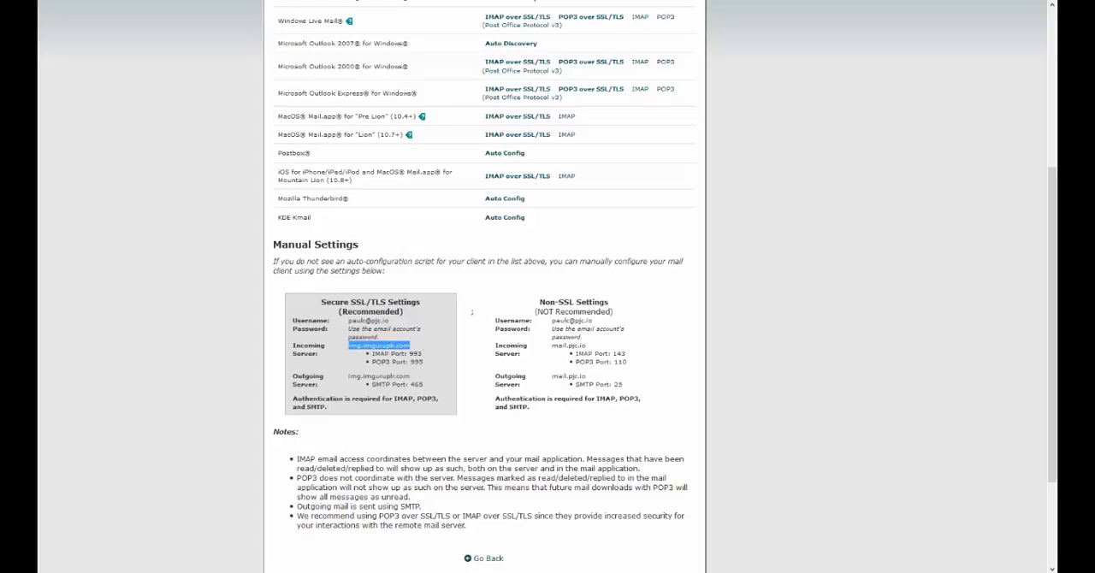
{"action": "left_click", "coordinate": [428, 572]}
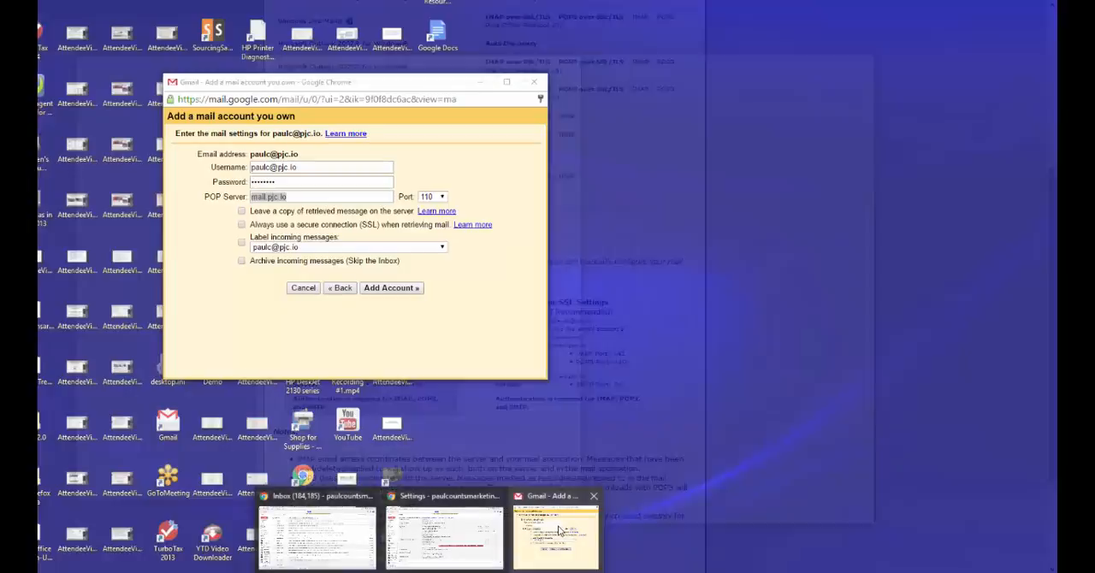
{"action": "left_click", "coordinate": [554, 535]}
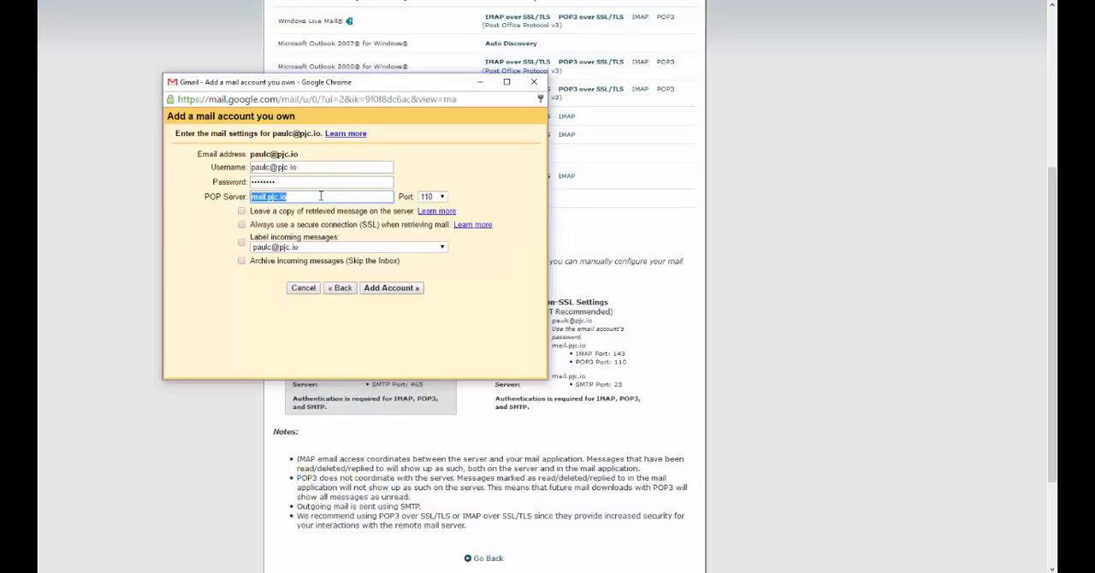
{"action": "key", "text": "ctrl+v"}
Step: Set the POP port to 995, leave a copy of retrieved messages on the server, and always use a secure SSL connection
{"action": "left_click_drag", "start_coordinate": [413, 85], "coordinate": [454, 23]}
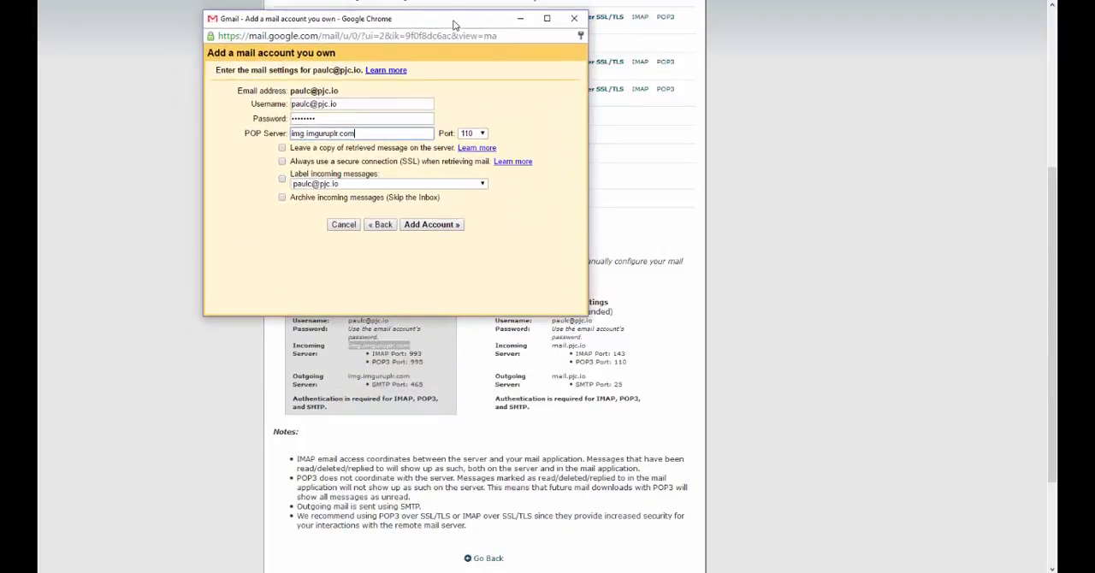
{"action": "left_click", "coordinate": [481, 134]}
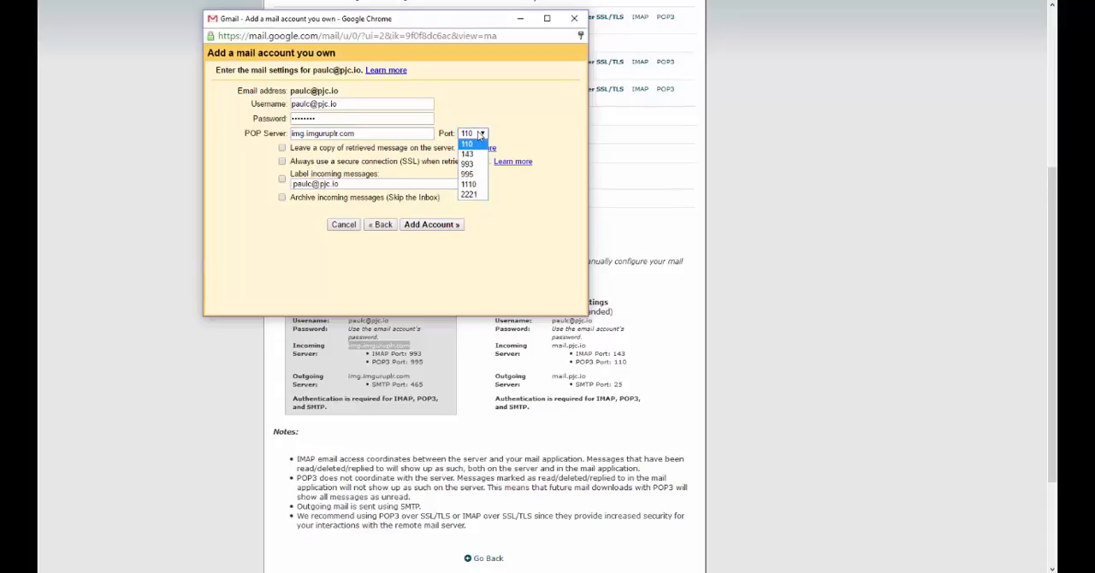
{"action": "left_click", "coordinate": [468, 173]}
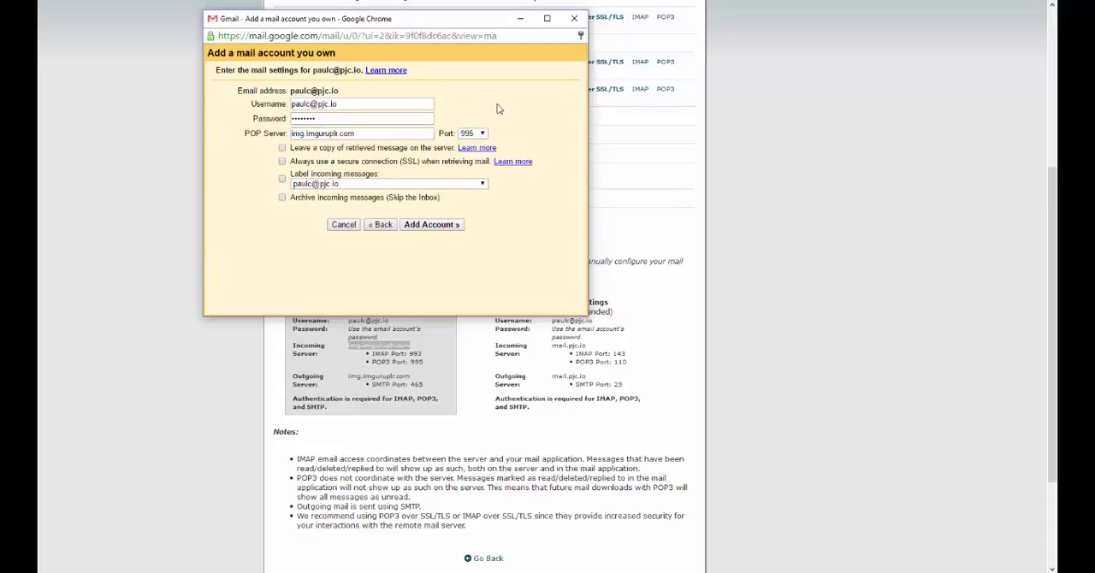
{"action": "left_click", "coordinate": [283, 148]}
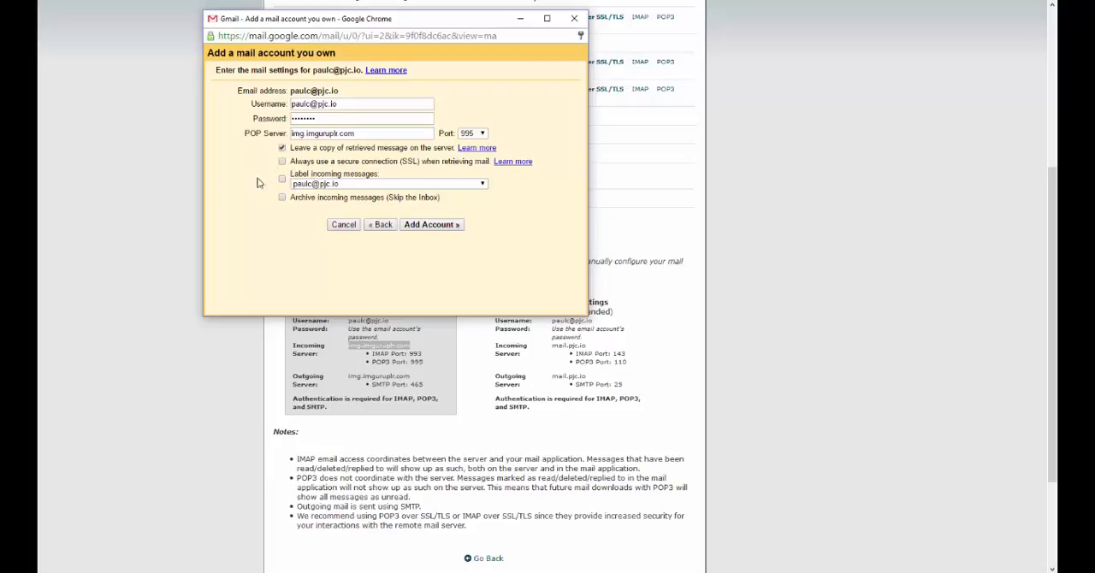
{"action": "left_click", "coordinate": [281, 161]}
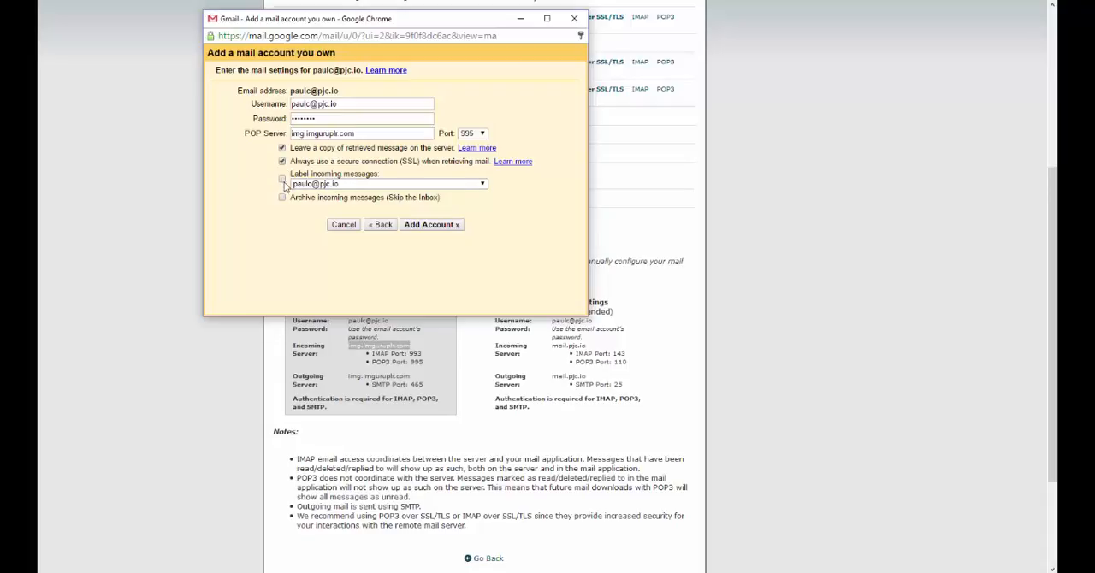
Step: Enable labelling with the mailbox's own address and archiving for incoming messages, and add the account without saving its password in Chrome
{"action": "left_click", "coordinate": [330, 185]}
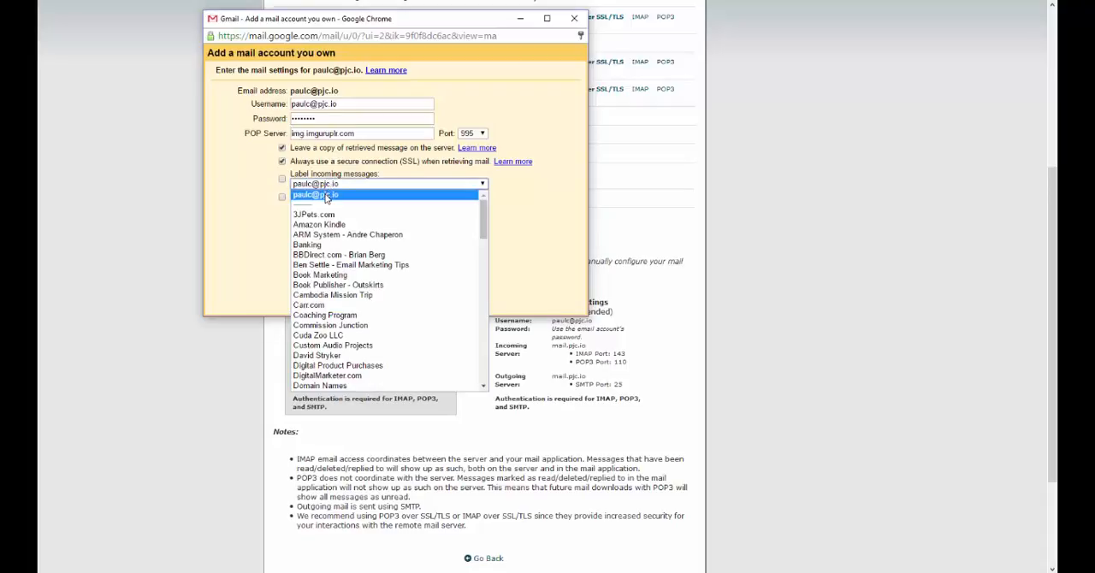
{"action": "left_click", "coordinate": [327, 195]}
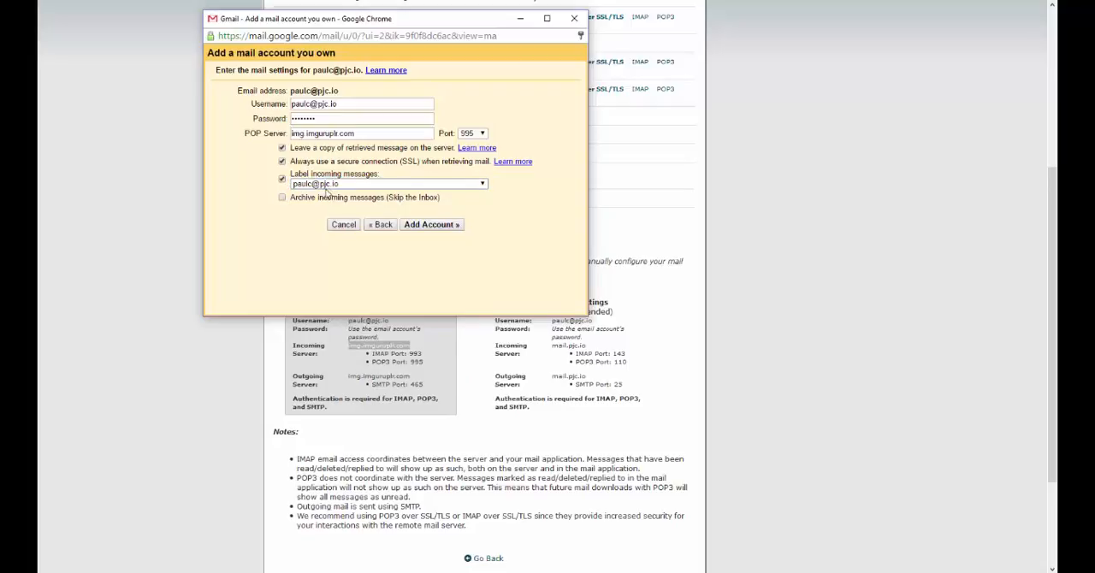
{"action": "left_click", "coordinate": [283, 198]}
{"action": "left_click", "coordinate": [442, 228]}
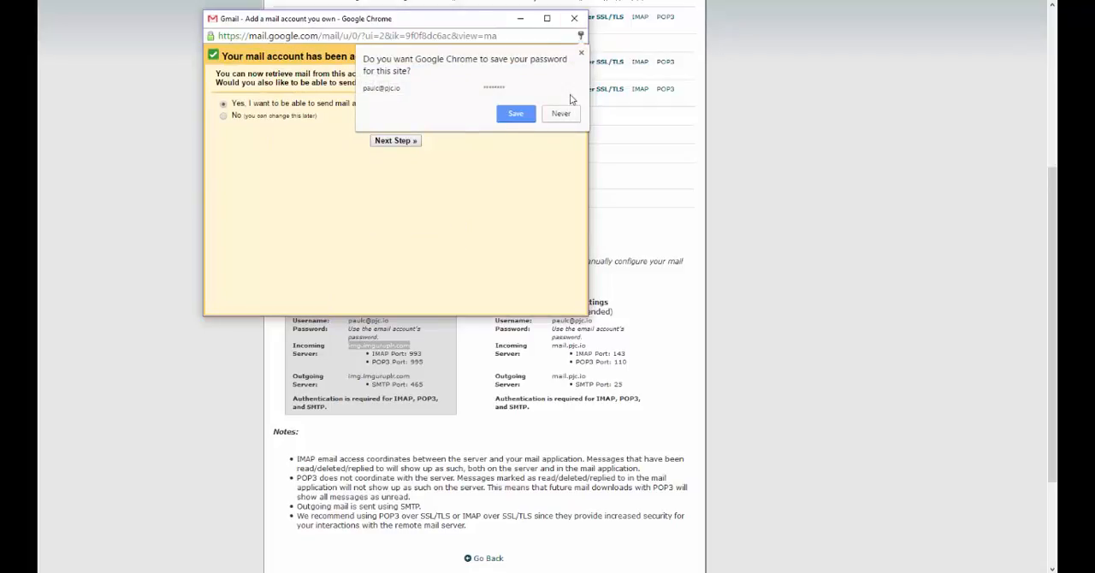
{"action": "left_click", "coordinate": [581, 53]}
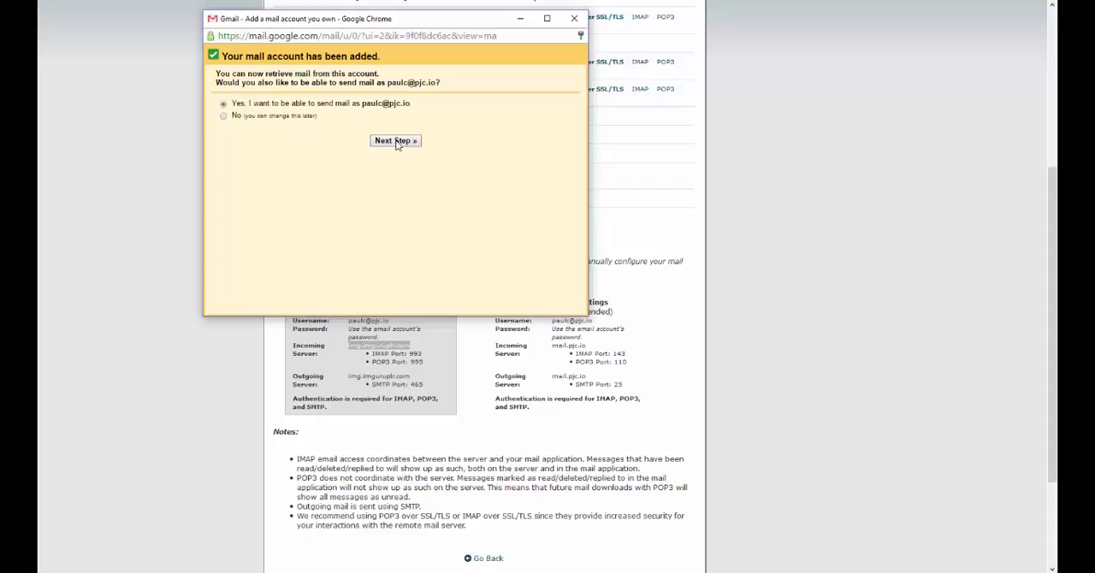
Step: Choose to send mail as the added mailbox, keeping its sender name and alias treatment, and continue to the SMTP settings
{"action": "left_click", "coordinate": [396, 142]}
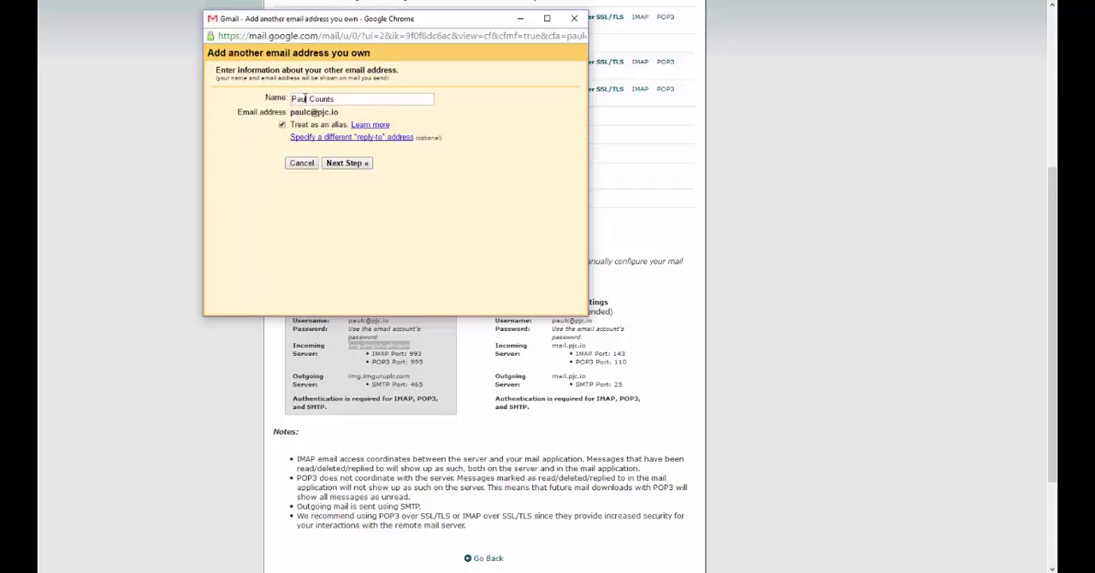
{"action": "left_click_drag", "start_coordinate": [291, 101], "coordinate": [366, 99]}
{"action": "left_click", "coordinate": [351, 97]}
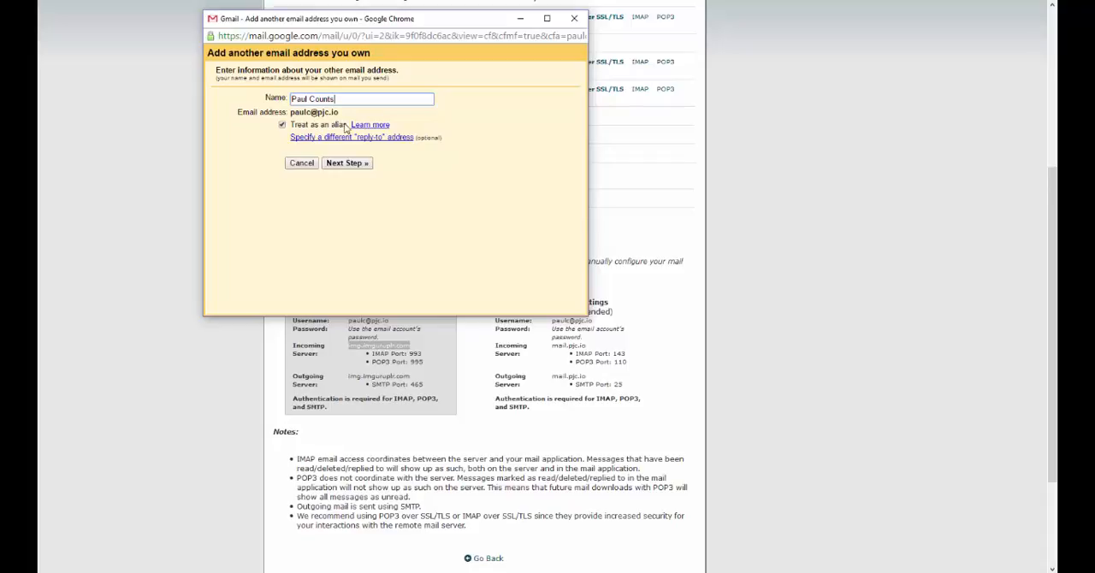
{"action": "left_click", "coordinate": [333, 163]}
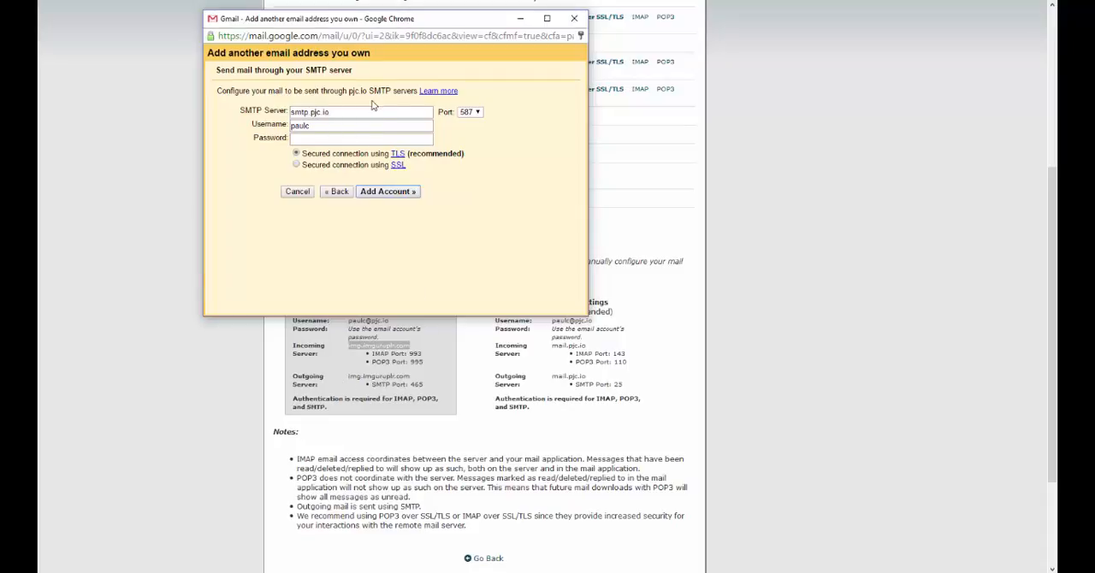
Step: Replace the suggested SMTP server with img.imguruplr.com
{"action": "left_click_drag", "start_coordinate": [368, 112], "coordinate": [220, 118]}
{"action": "key", "text": "BackSpace"}
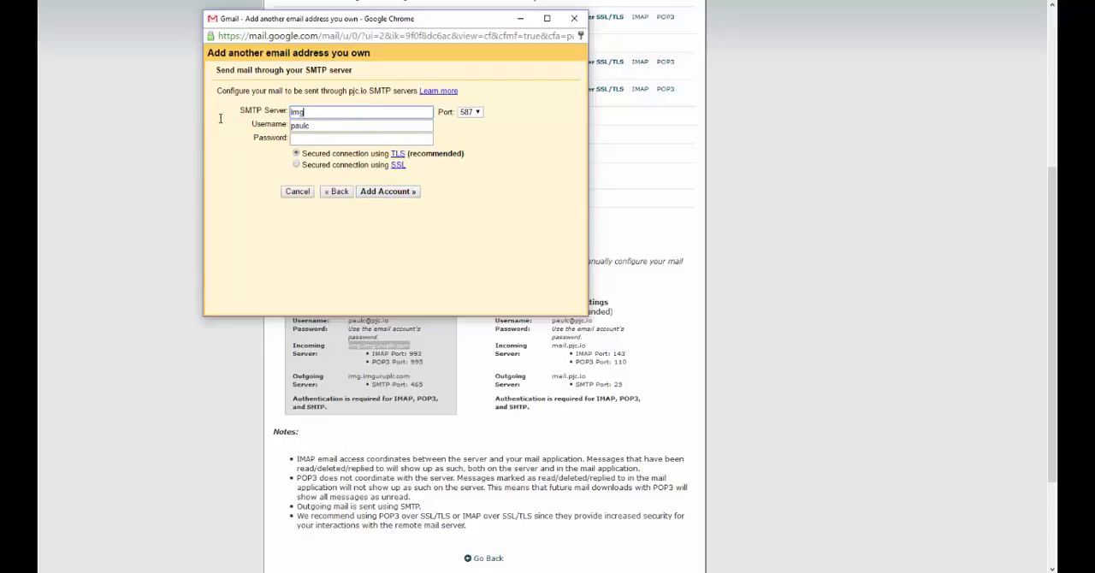
{"action": "type", "text": "img.imguruplr.com"}
Step: Enter the mailbox's full email address as the SMTP username and fill in the mailbox password
{"action": "left_click_drag", "start_coordinate": [342, 128], "coordinate": [233, 127]}
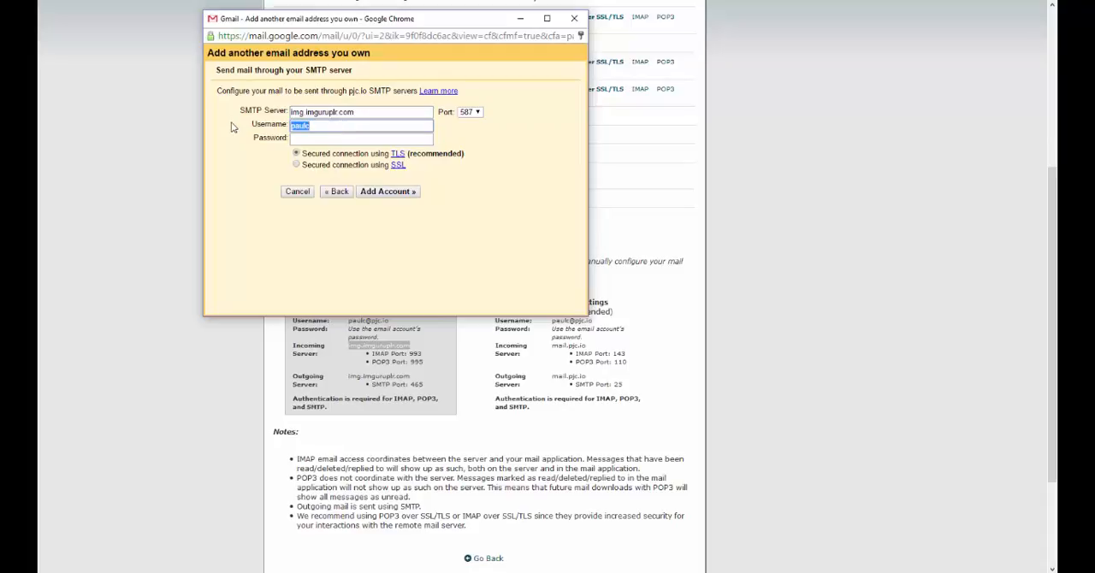
{"action": "key", "text": "Tab"}
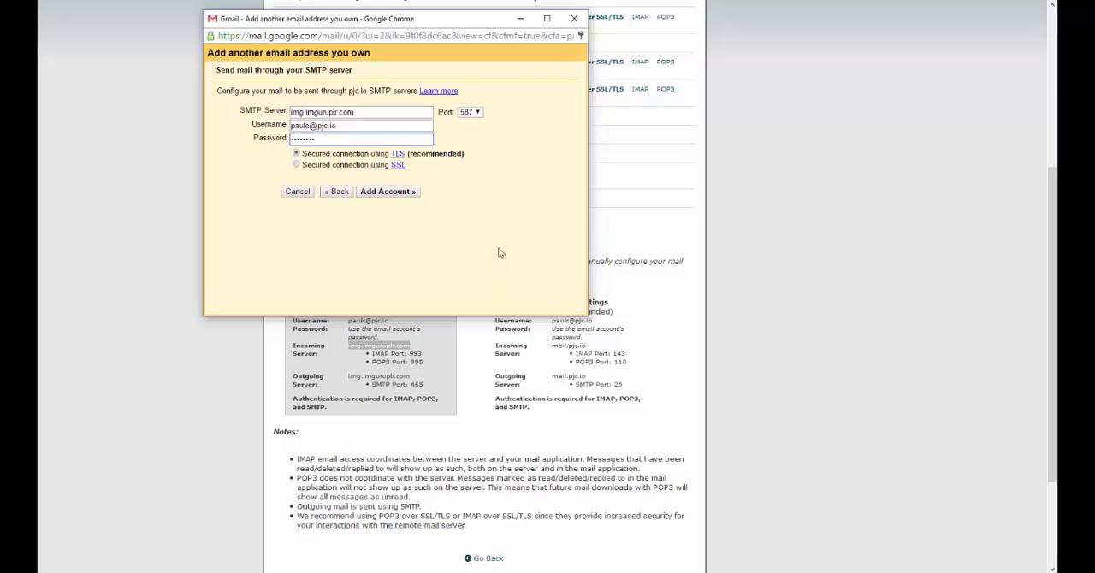
Step: Set the SMTP port to 465 and compare it with the secure outgoing server port listed in cPanel
{"action": "left_click_drag", "start_coordinate": [410, 26], "coordinate": [485, 18]}
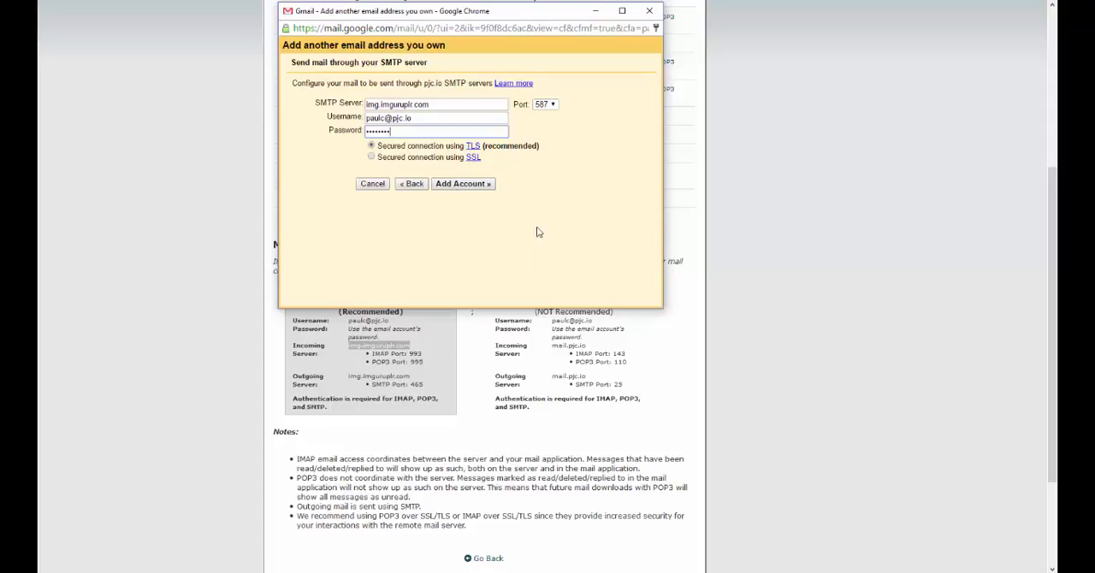
{"action": "left_click", "coordinate": [548, 105]}
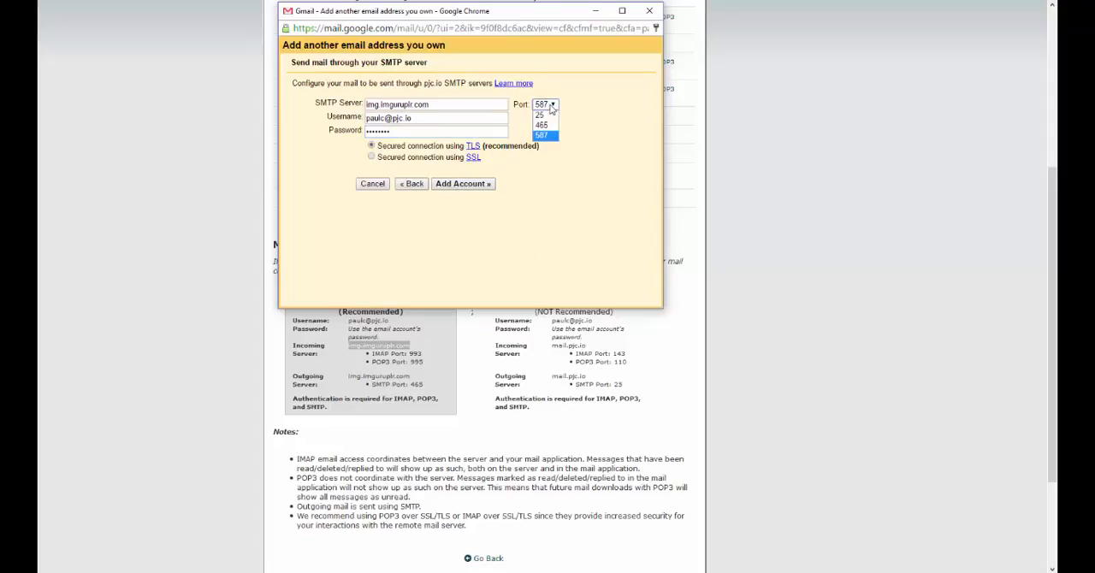
{"action": "left_click", "coordinate": [540, 126]}
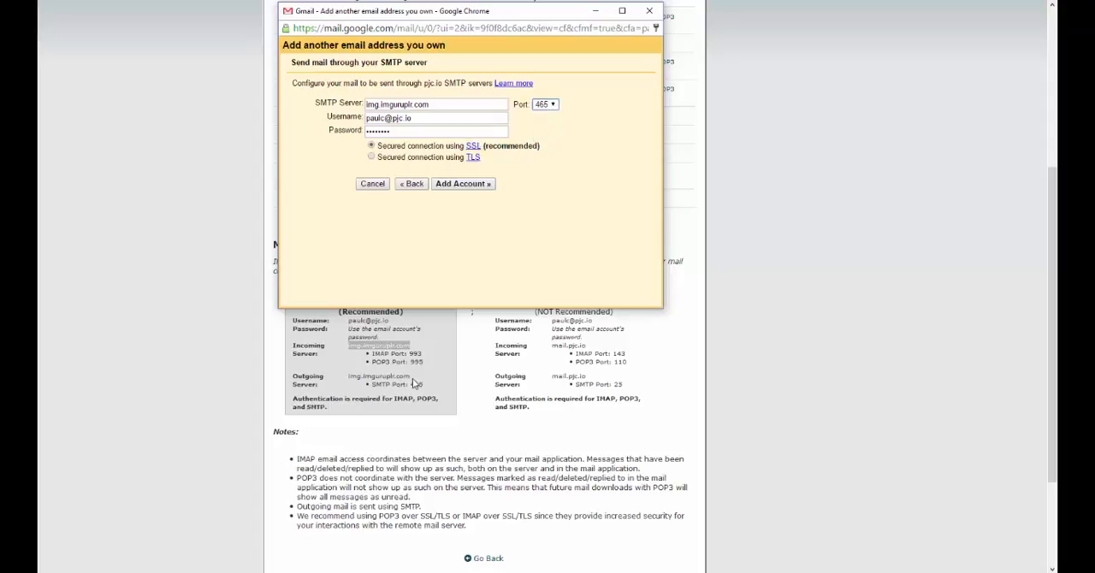
{"action": "double_click", "coordinate": [415, 384]}
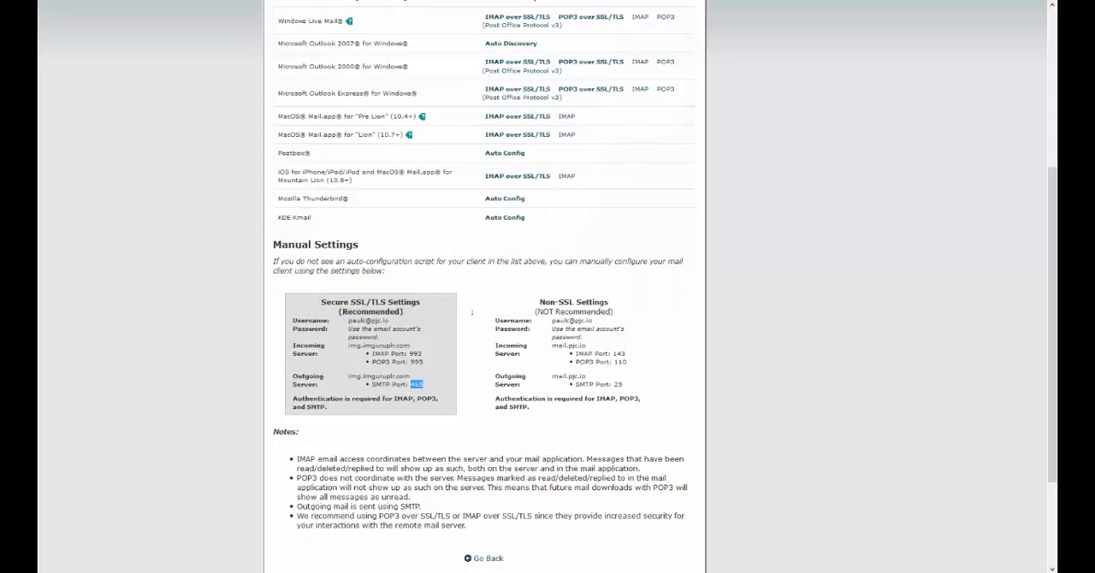
Step: Return from the cPanel mail settings to Gmail's SMTP form and add the account with the secured SSL connection
{"action": "scroll", "coordinate": [447, 179], "scroll_direction": "up", "scroll_amount": 3}
{"action": "scroll", "coordinate": [446, 179], "scroll_direction": "down", "scroll_amount": 3}
{"action": "scroll", "coordinate": [377, 524], "scroll_direction": "up", "scroll_amount": 2}
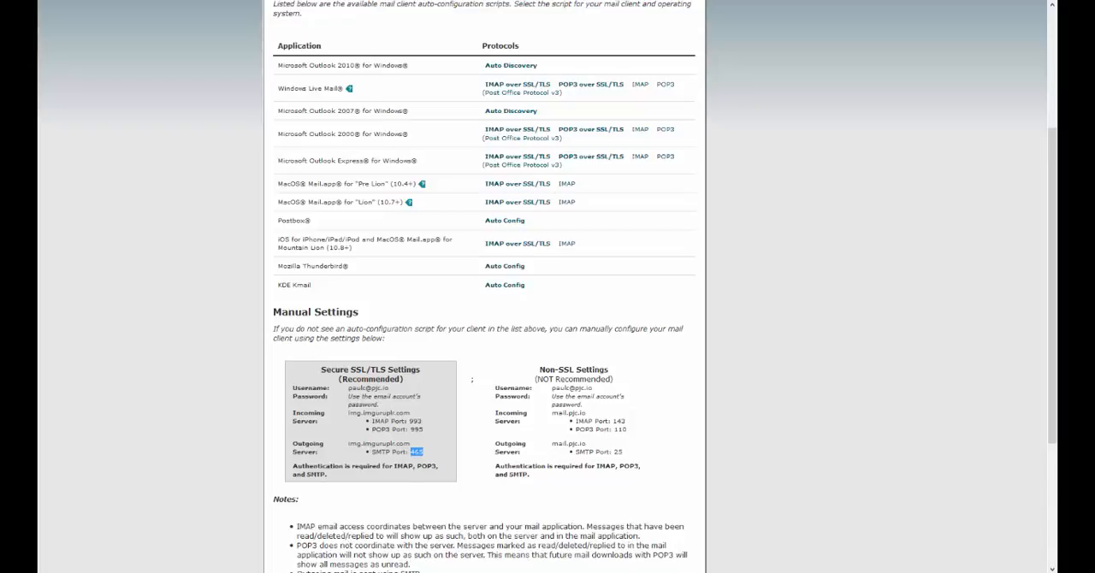
{"action": "left_click", "coordinate": [558, 535]}
{"action": "left_click", "coordinate": [560, 522]}
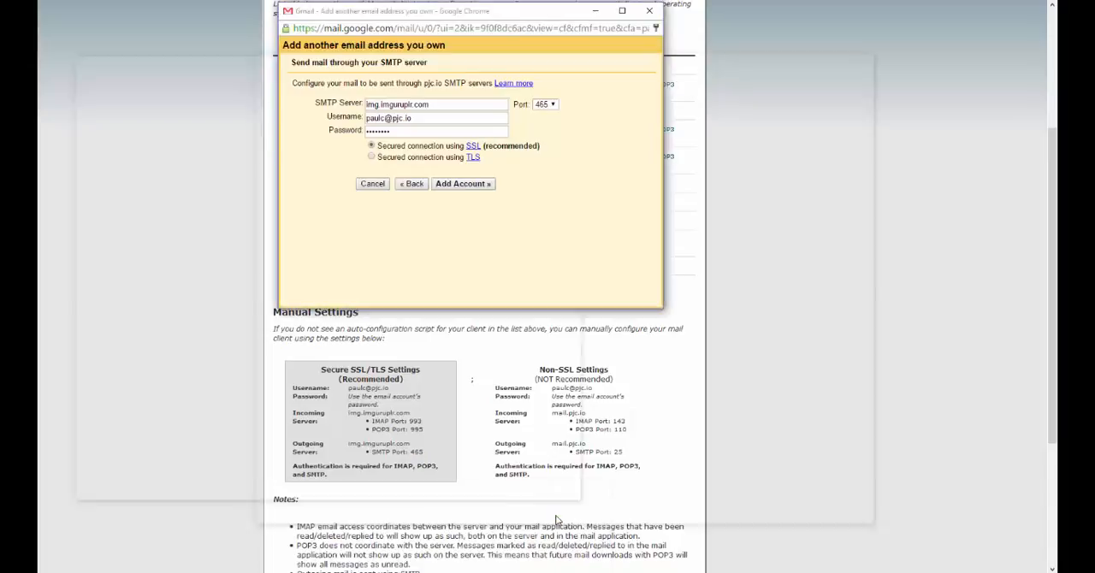
{"action": "left_click", "coordinate": [463, 184]}
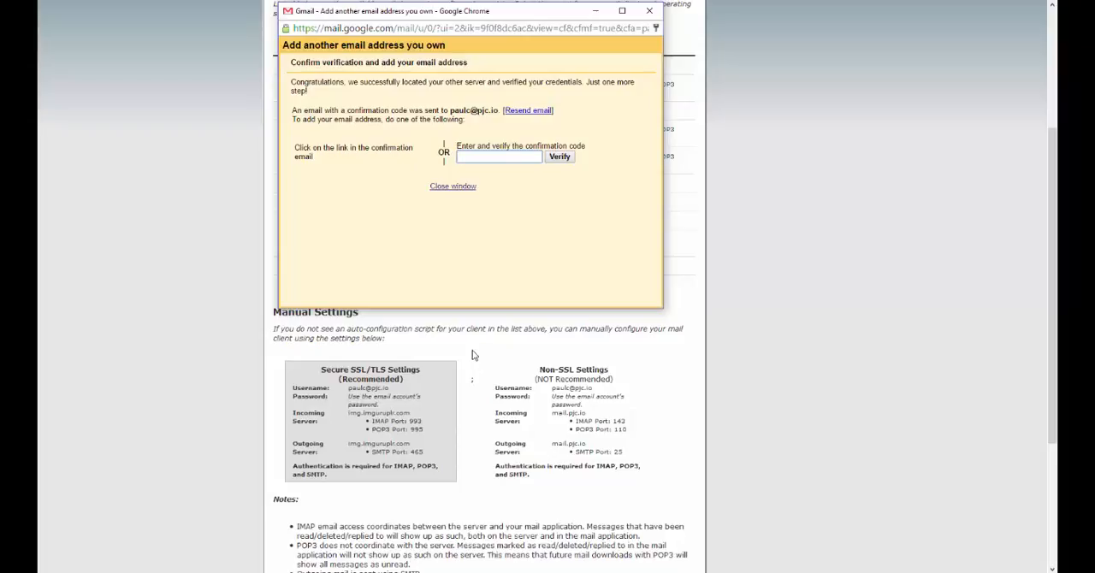
Step: Go back to cPanel's Email Accounts list and access webmail for the mailbox being added to Gmail
{"action": "left_click", "coordinate": [447, 339]}
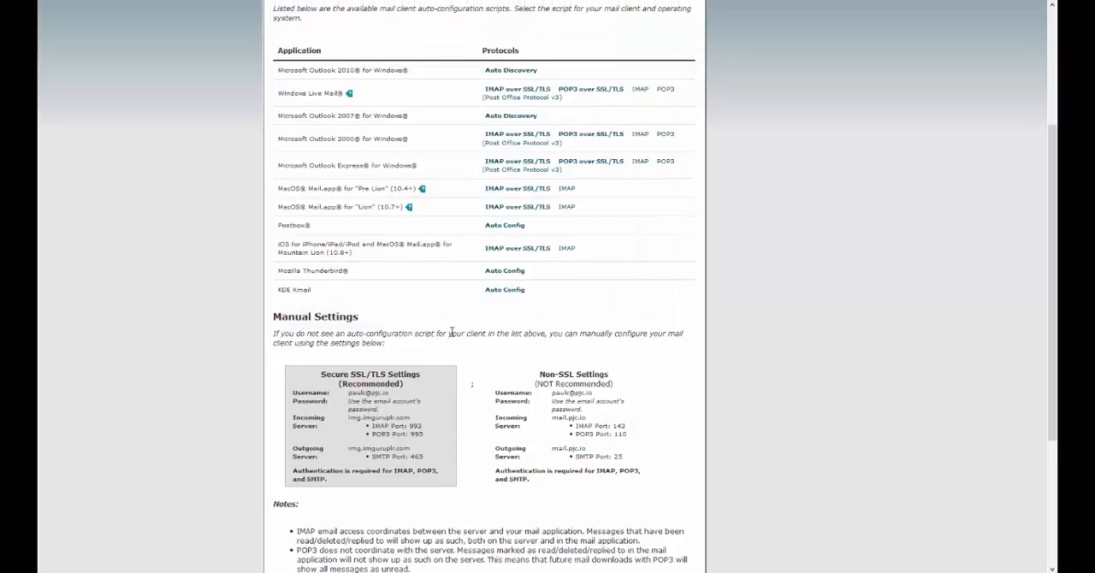
{"action": "scroll", "coordinate": [452, 334], "scroll_direction": "down", "scroll_amount": 5}
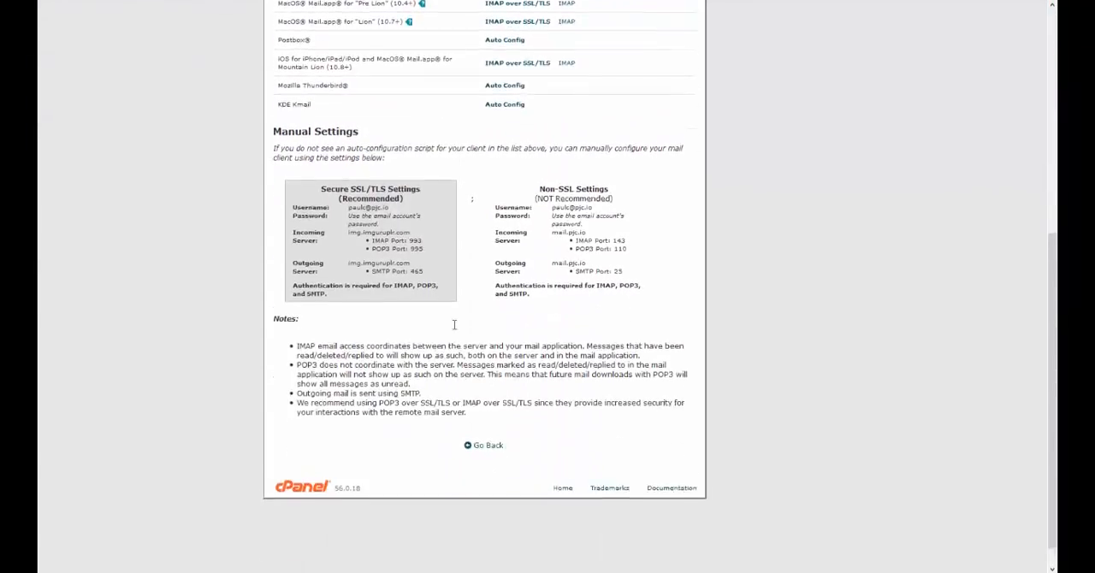
{"action": "scroll", "coordinate": [454, 324], "scroll_direction": "up", "scroll_amount": 5}
{"action": "scroll", "coordinate": [452, 323], "scroll_direction": "down", "scroll_amount": 5}
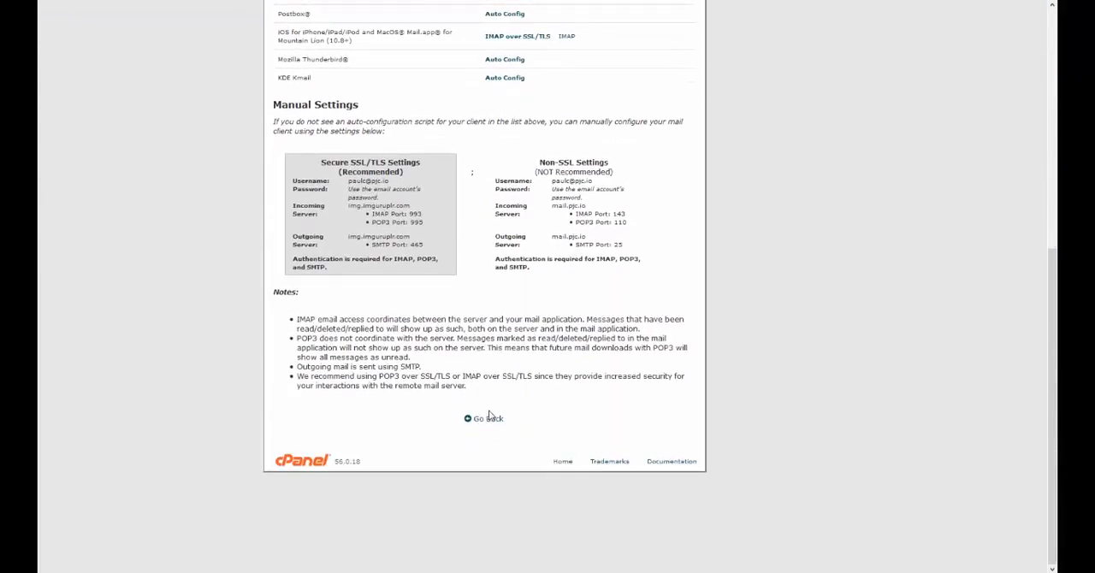
{"action": "left_click", "coordinate": [489, 419]}
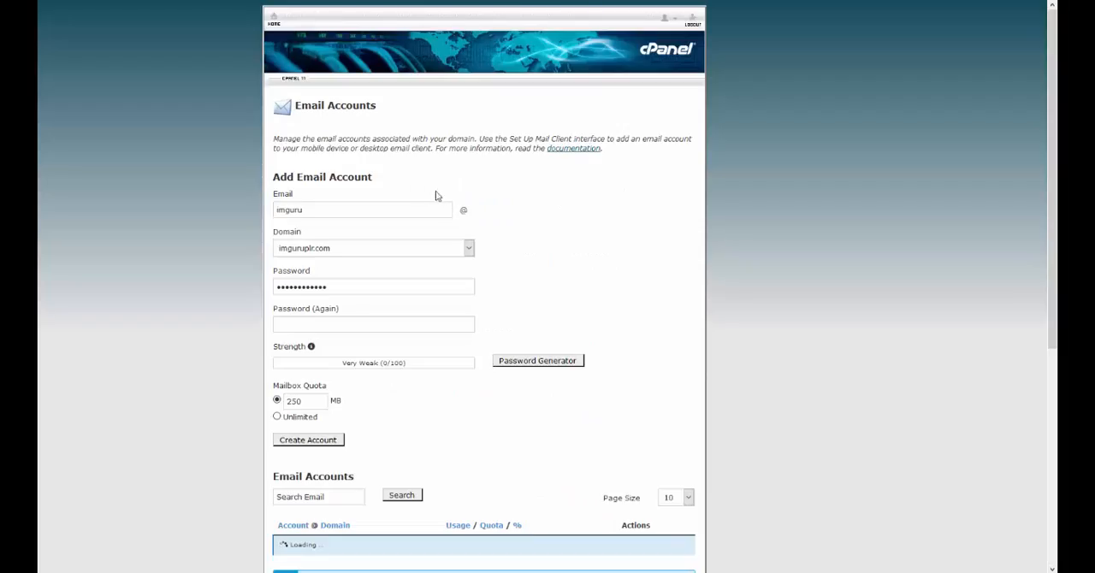
{"action": "scroll", "coordinate": [741, 265], "scroll_direction": "down", "scroll_amount": 10}
{"action": "scroll", "coordinate": [743, 270], "scroll_direction": "up", "scroll_amount": 2}
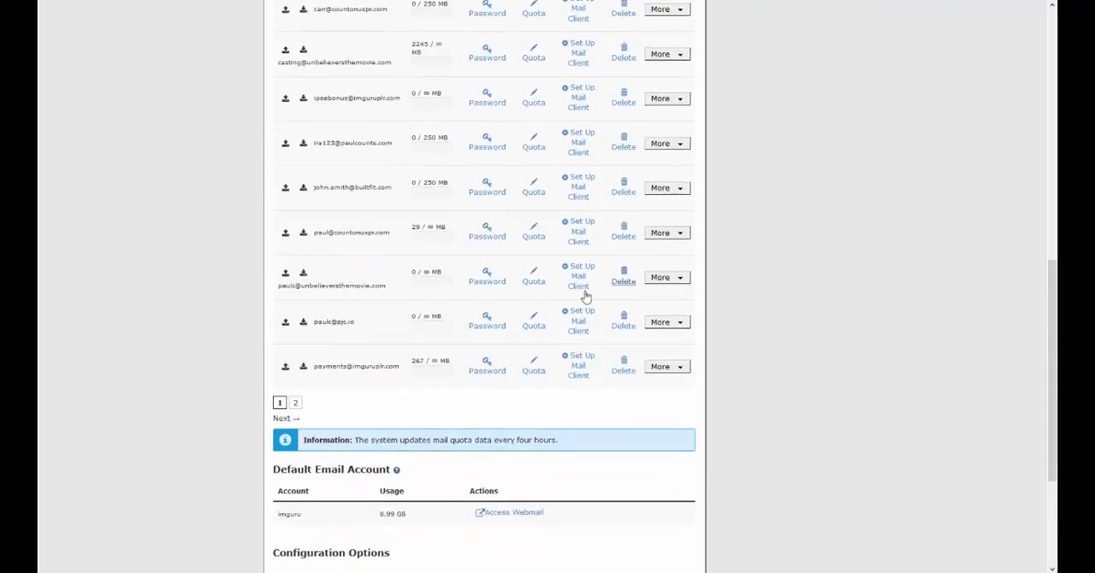
{"action": "left_click", "coordinate": [681, 322]}
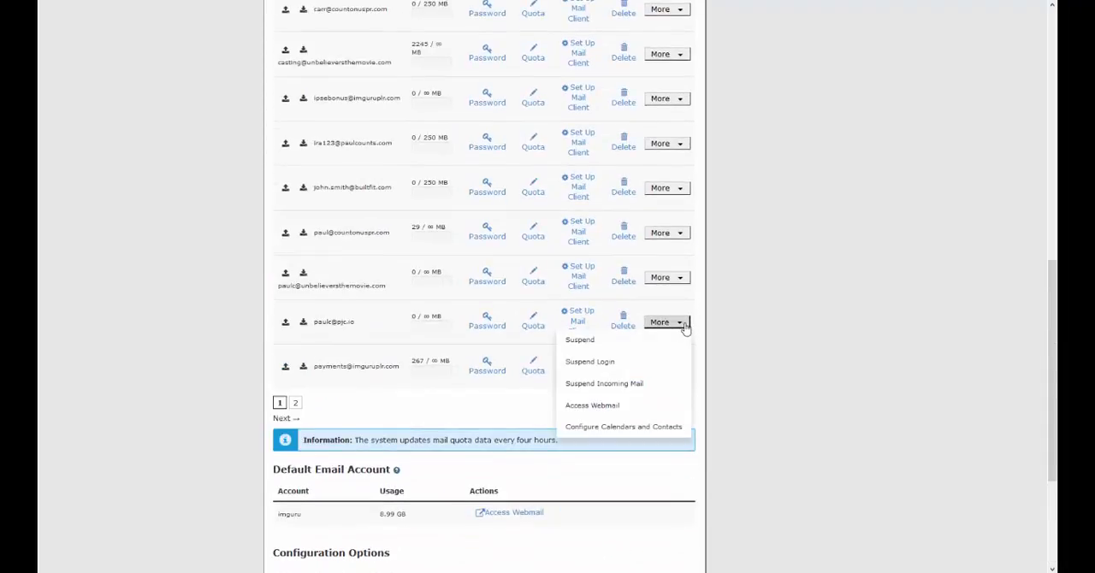
{"action": "left_click", "coordinate": [599, 405]}
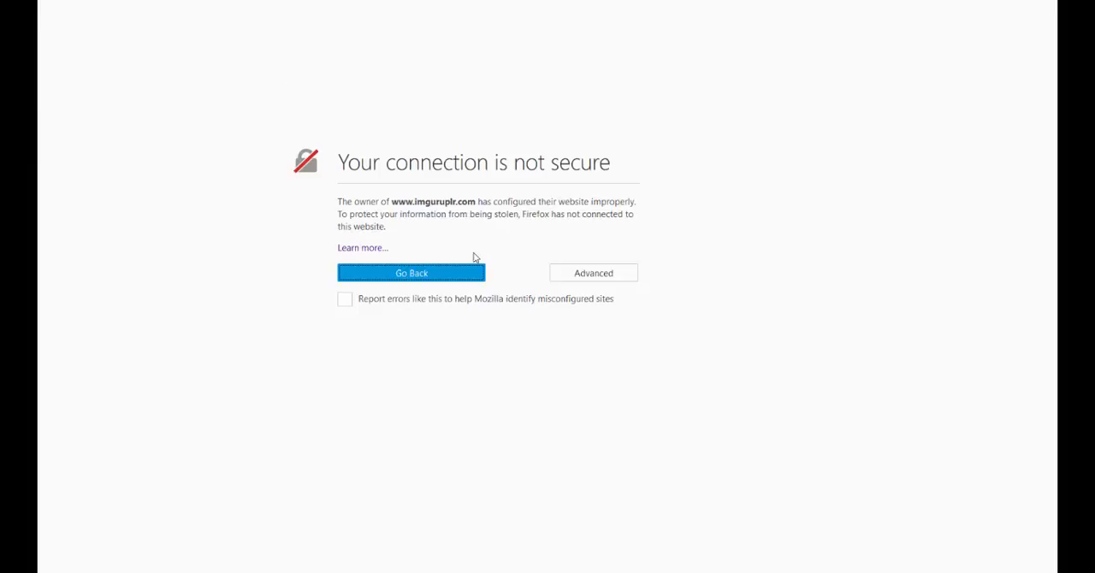
{"action": "left_click", "coordinate": [593, 273]}
{"action": "left_click", "coordinate": [402, 409]}
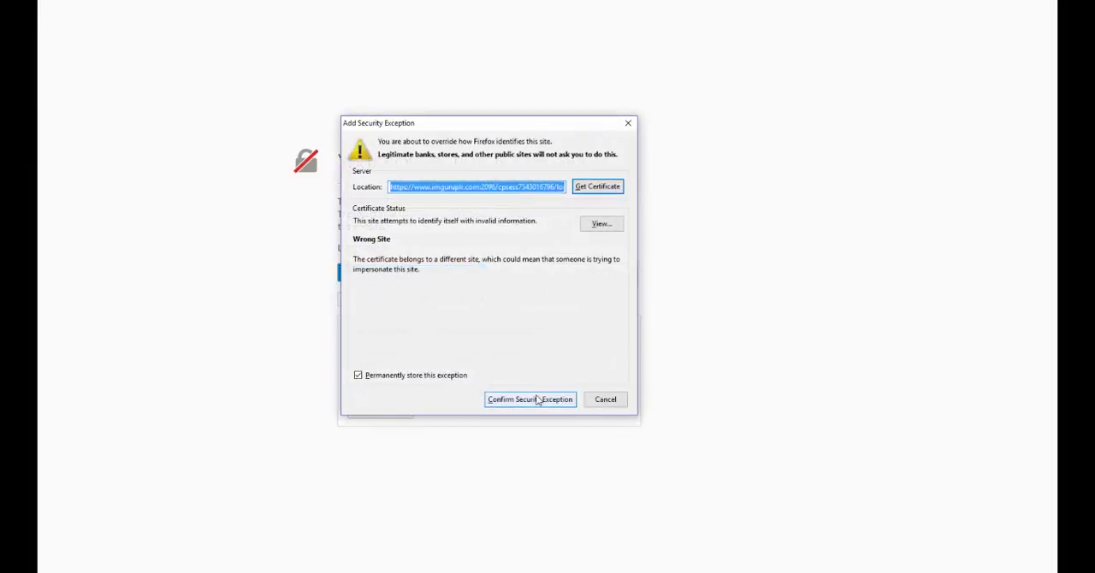
{"action": "left_click", "coordinate": [537, 399]}
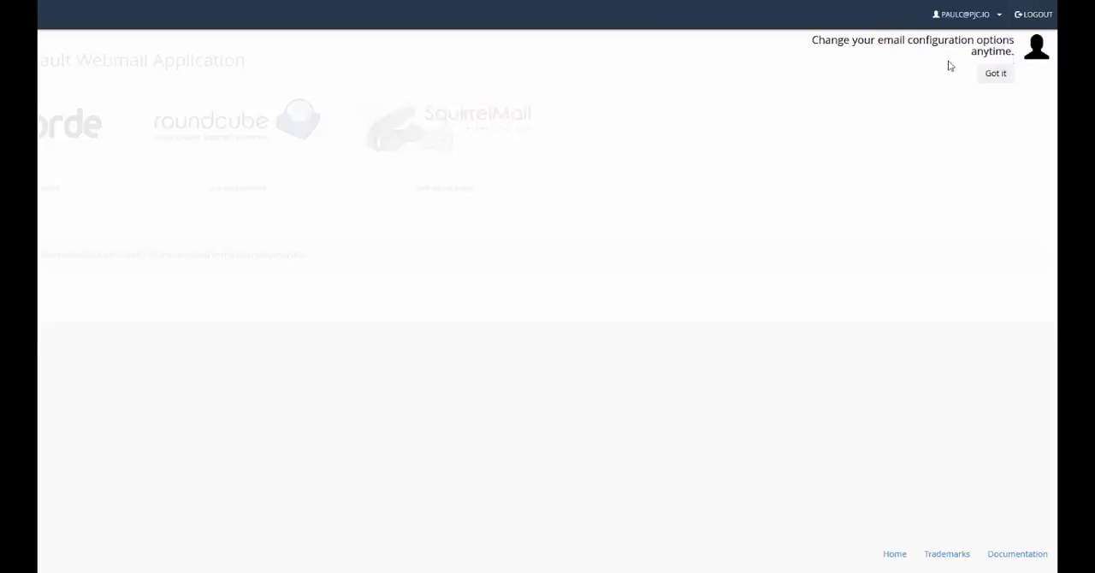
{"action": "left_click", "coordinate": [996, 74]}
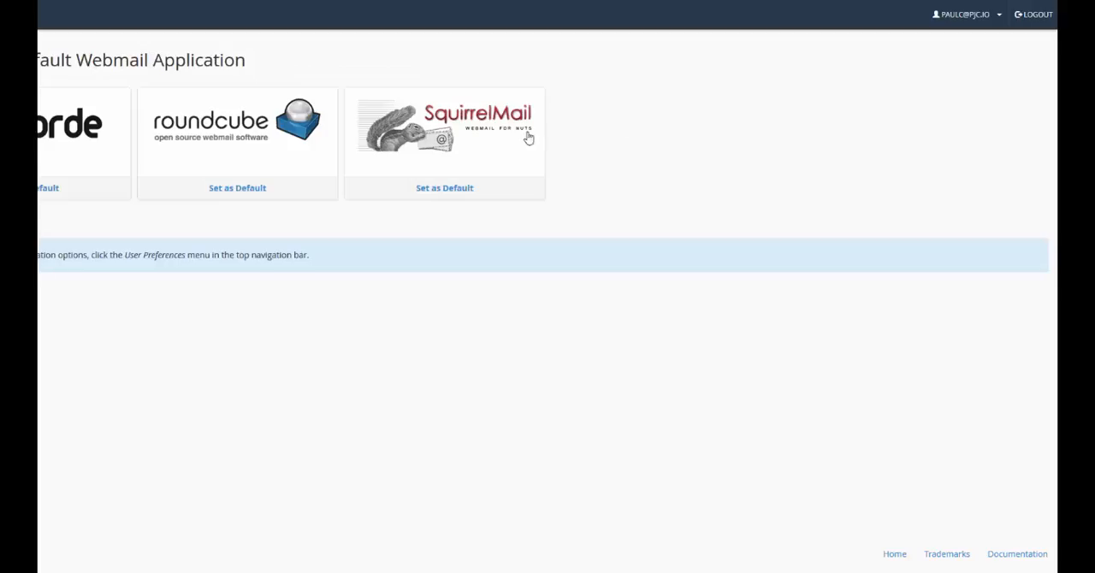
{"action": "left_click", "coordinate": [443, 130]}
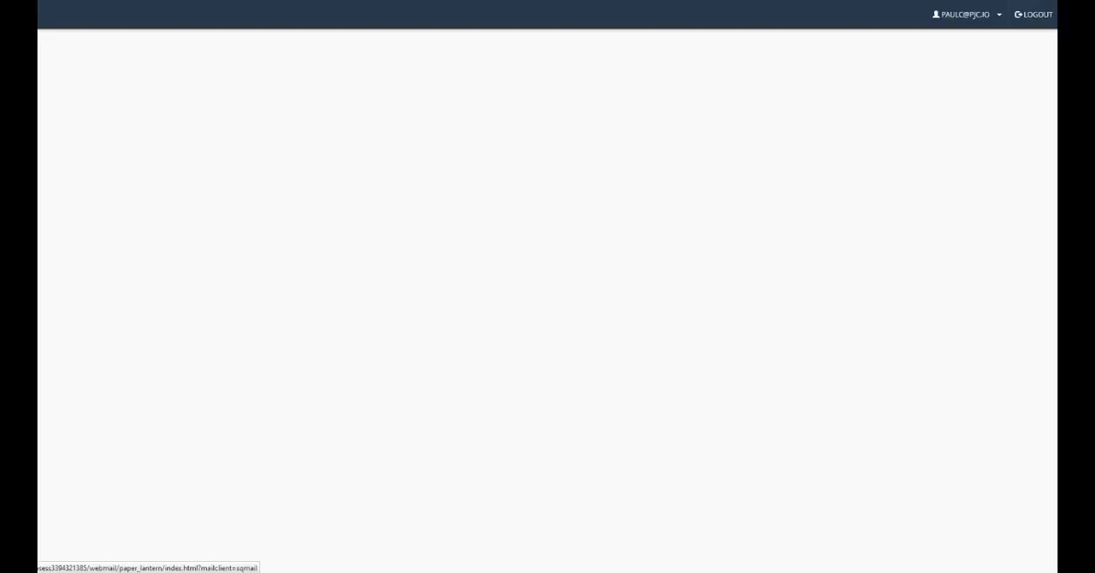
Step: Submit the owner's full name in SquirrelMail's Name and Address Options and open the Gmail Confirmation message in the inbox
{"action": "left_click", "coordinate": [552, 114]}
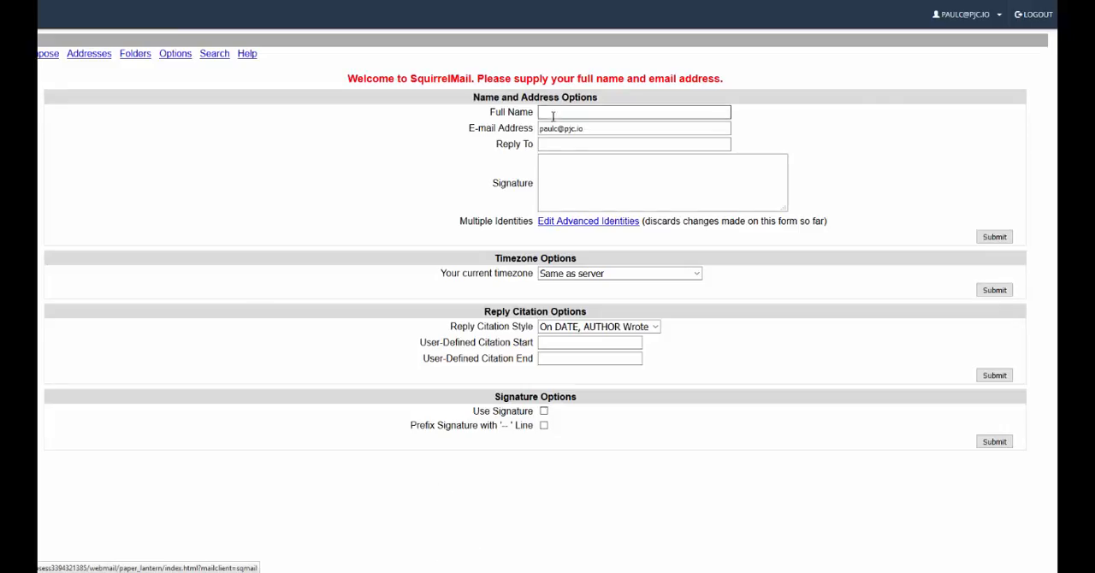
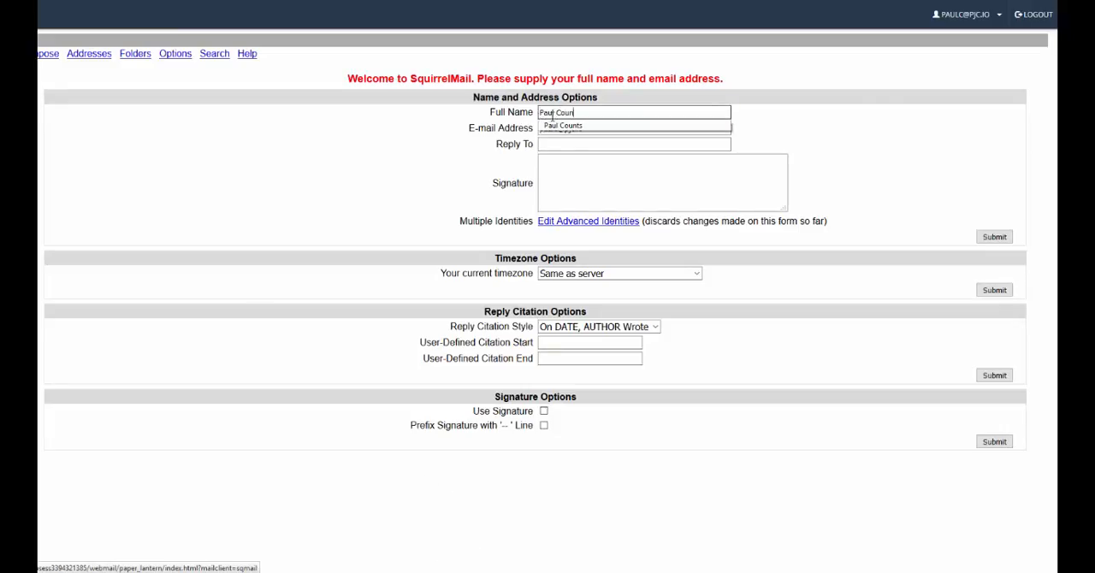
{"action": "left_click", "coordinate": [861, 115]}
{"action": "left_click", "coordinate": [995, 233]}
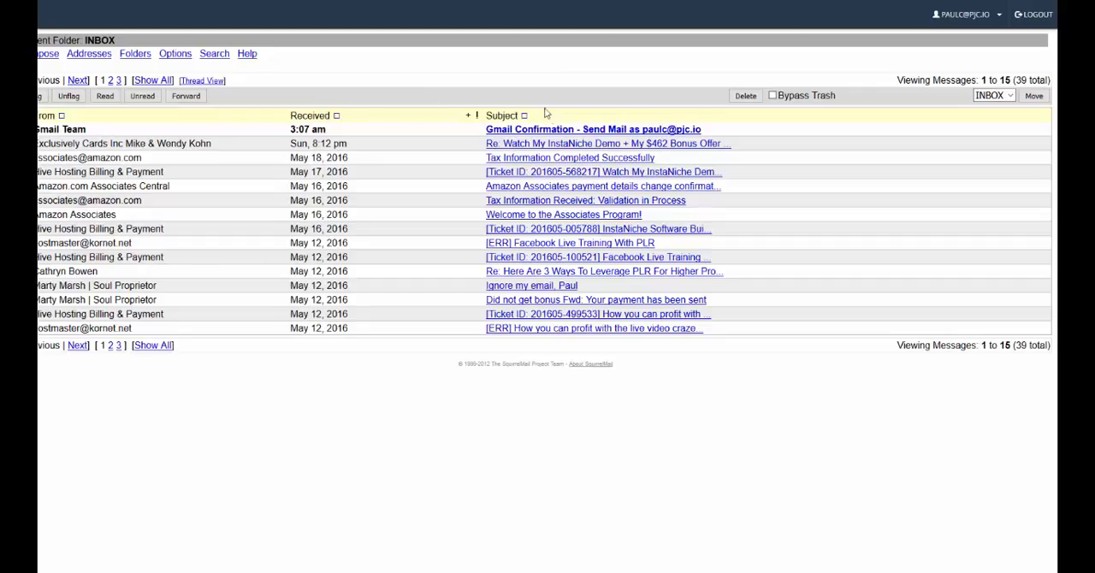
{"action": "left_click", "coordinate": [554, 130]}
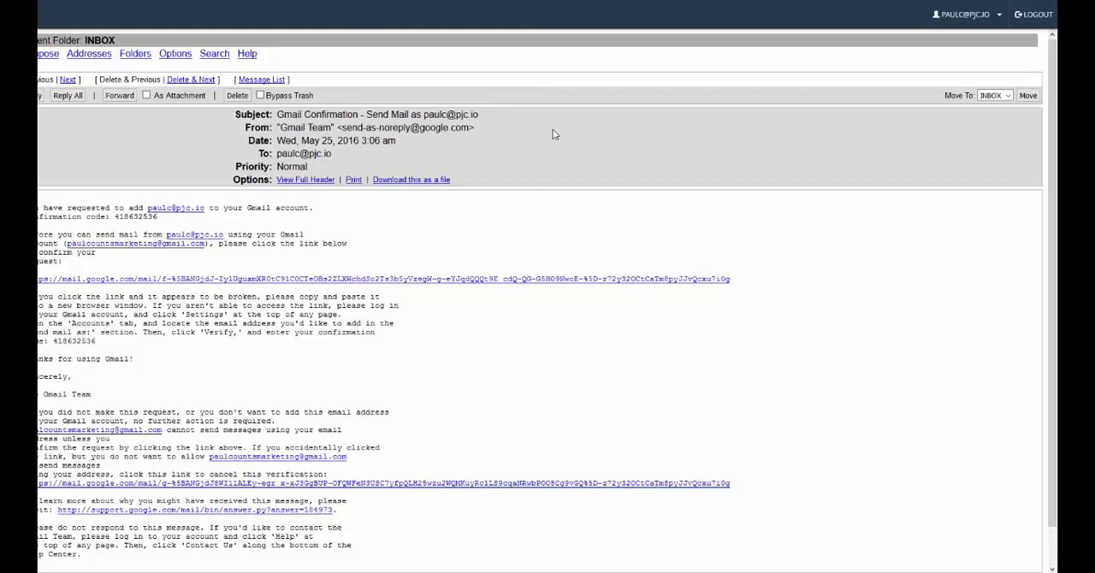
{"action": "right_click", "coordinate": [166, 284]}
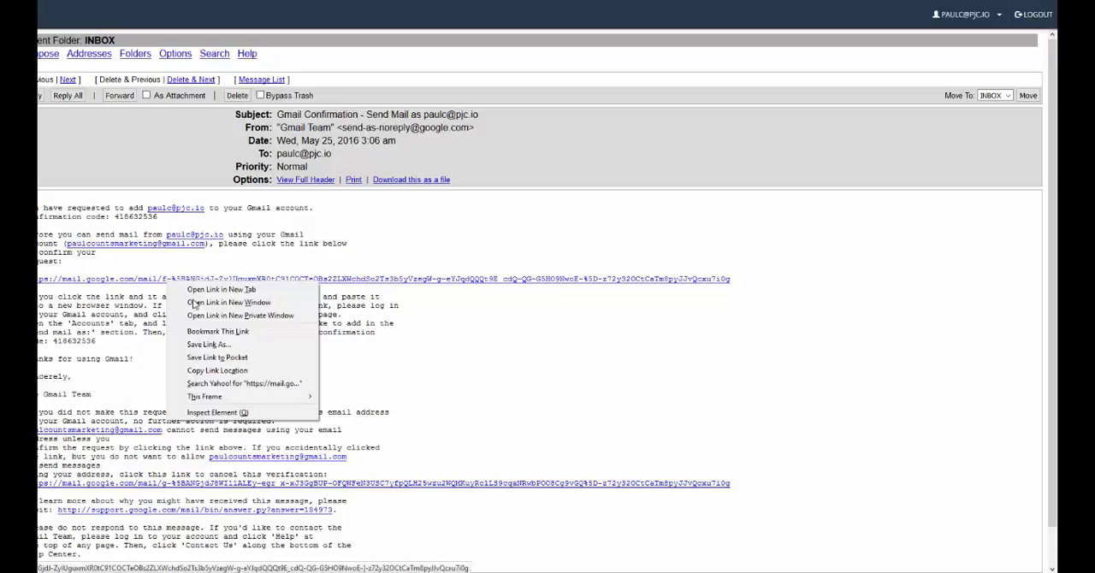
{"action": "left_click", "coordinate": [215, 371]}
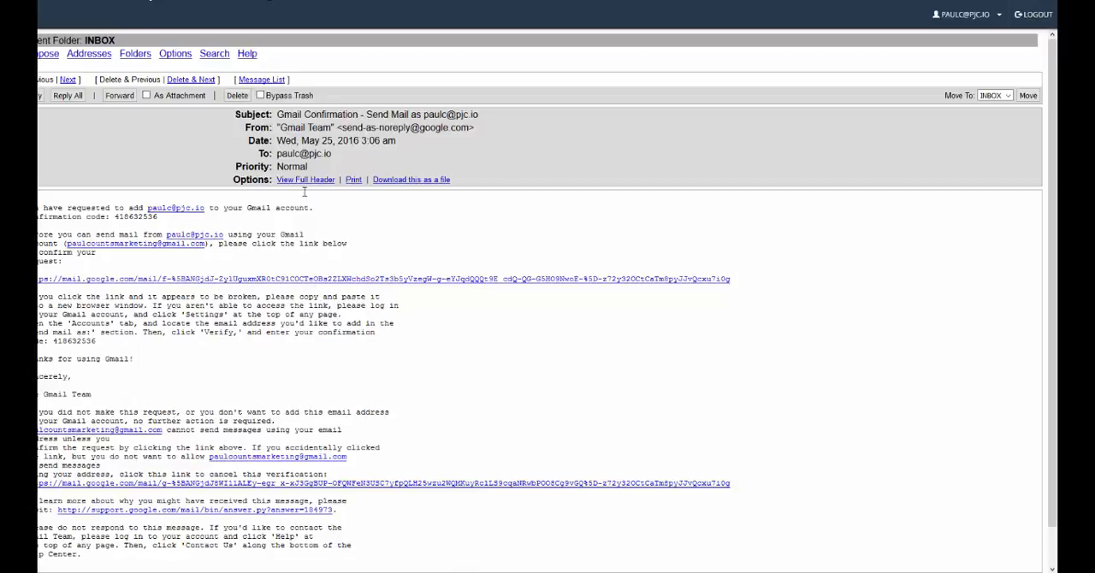
{"action": "mouse_move", "coordinate": [429, 572]}
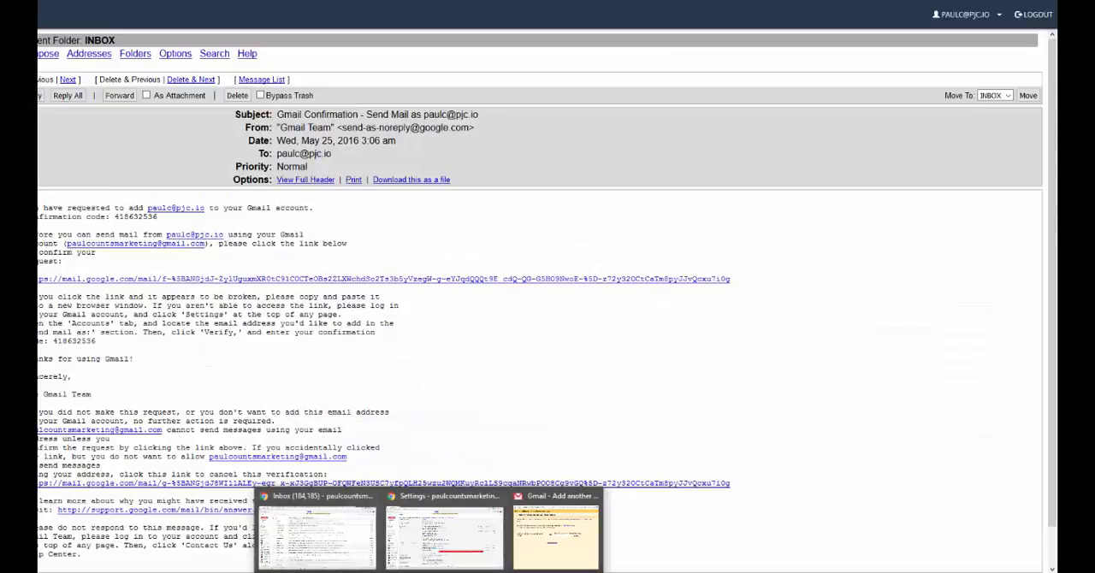
{"action": "left_click", "coordinate": [556, 534]}
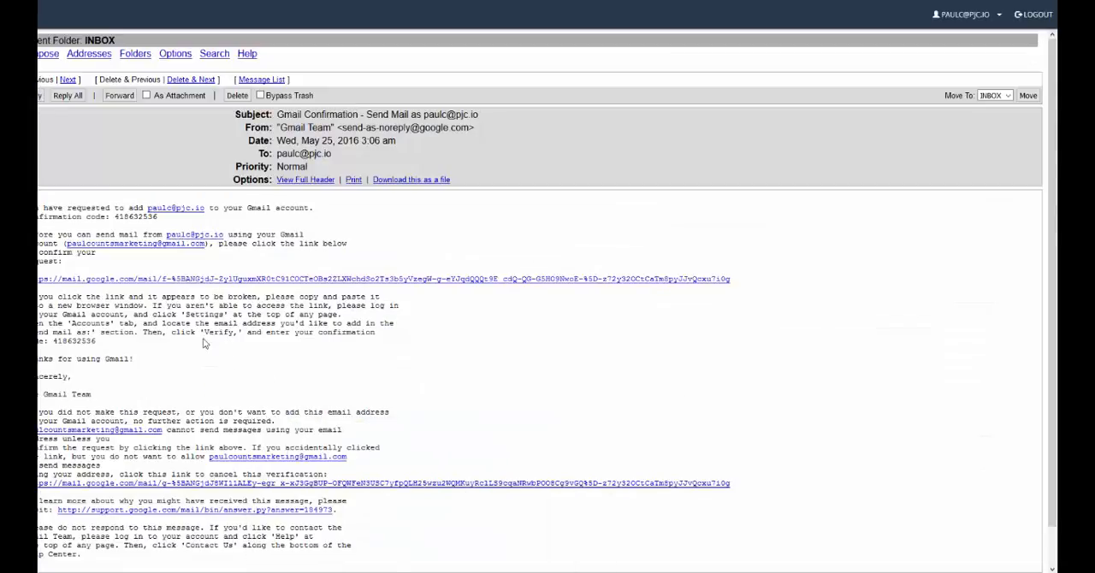
Step: Copy the confirmation code from the Gmail Team message into Gmail's confirmation code field and verify the address
{"action": "left_click_drag", "start_coordinate": [53, 341], "coordinate": [101, 344]}
{"action": "left_click", "coordinate": [430, 570]}
{"action": "left_click", "coordinate": [556, 532]}
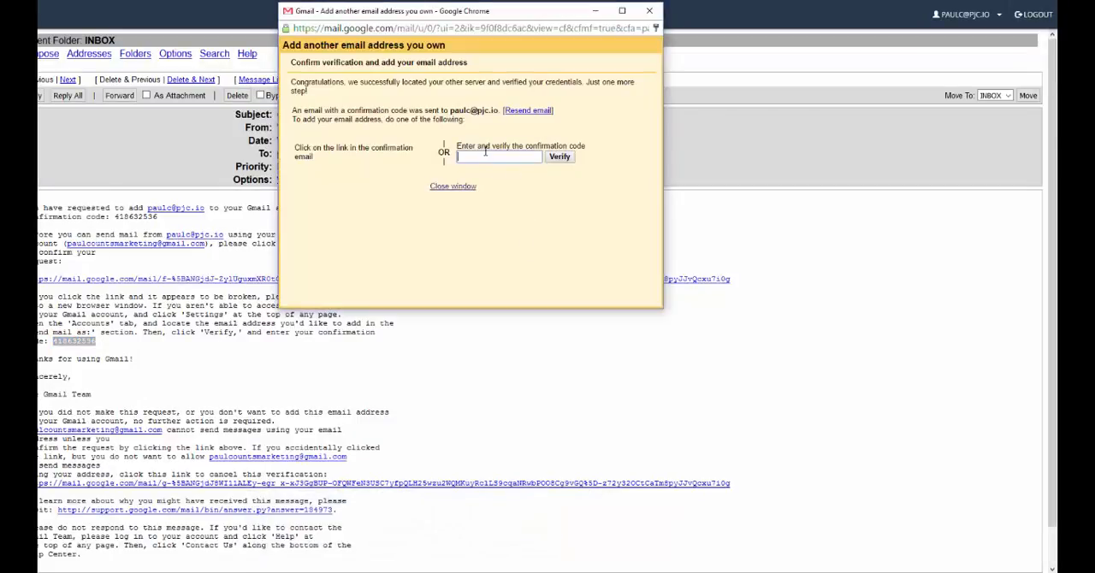
{"action": "key", "text": "ctrl+v"}
{"action": "left_click", "coordinate": [558, 158]}
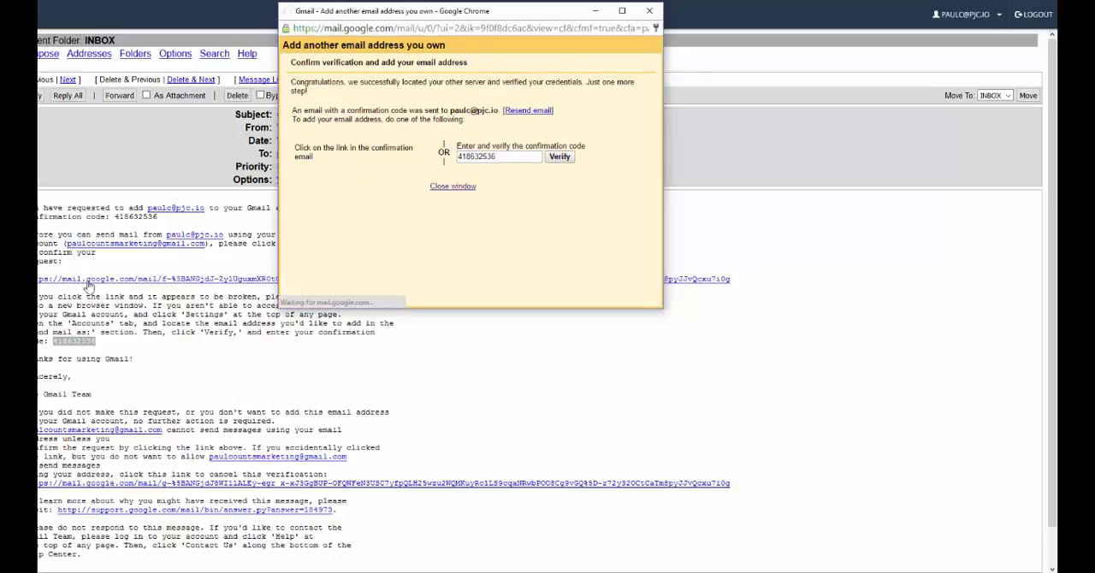
{"action": "left_click", "coordinate": [102, 347]}
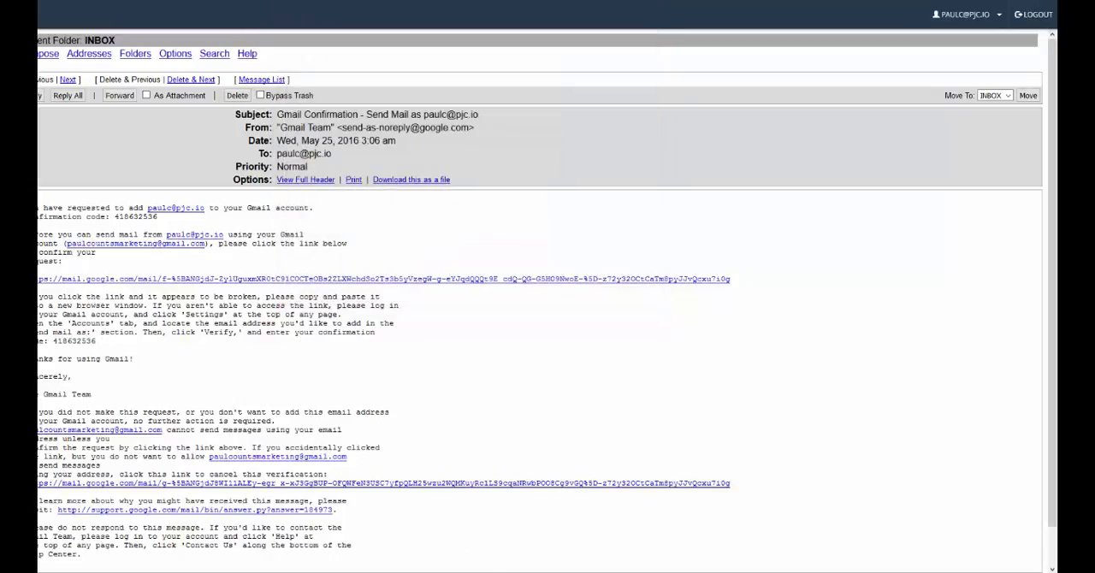
Step: Switch back to Gmail's Accounts and Import settings and fetch mail immediately for the newly added pjc.io POP3 account
{"action": "mouse_move", "coordinate": [428, 571]}
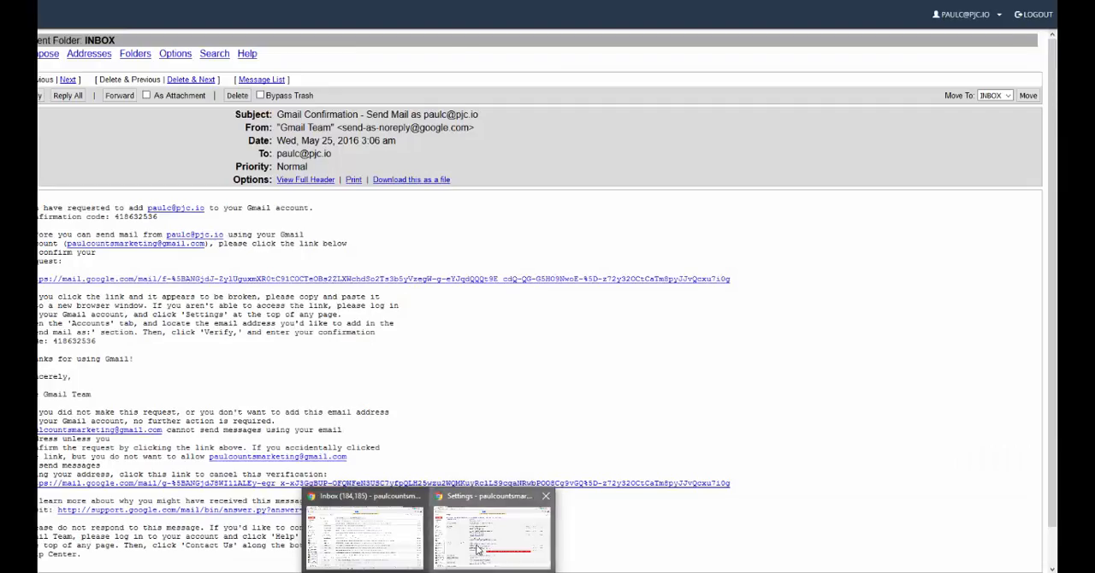
{"action": "left_click", "coordinate": [476, 548]}
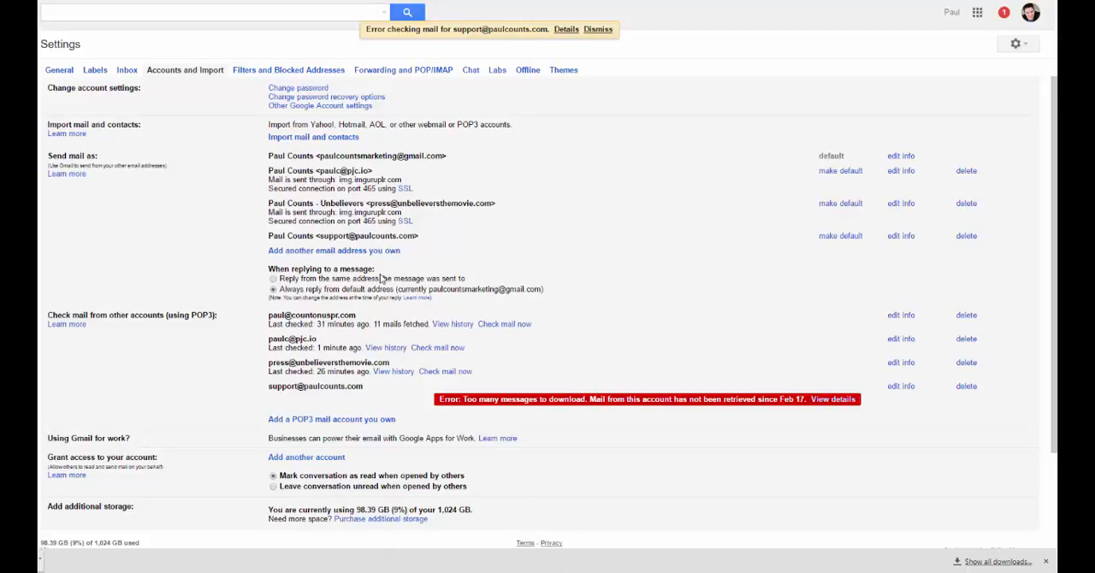
{"action": "left_click", "coordinate": [438, 348]}
{"action": "left_click_drag", "start_coordinate": [268, 339], "coordinate": [323, 340]}
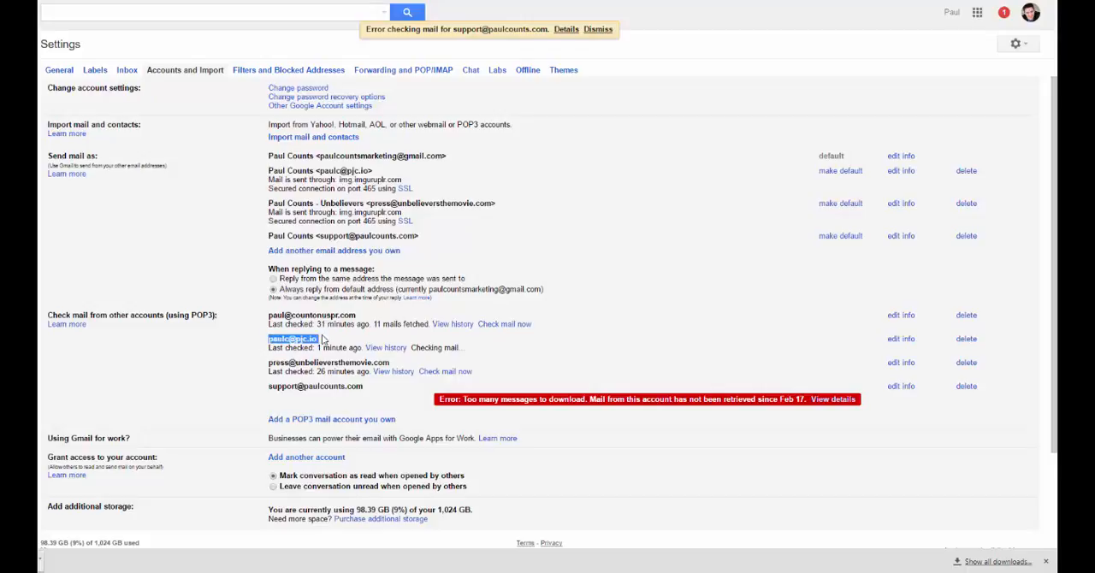
{"action": "left_click", "coordinate": [318, 340]}
{"action": "left_click", "coordinate": [1031, 46]}
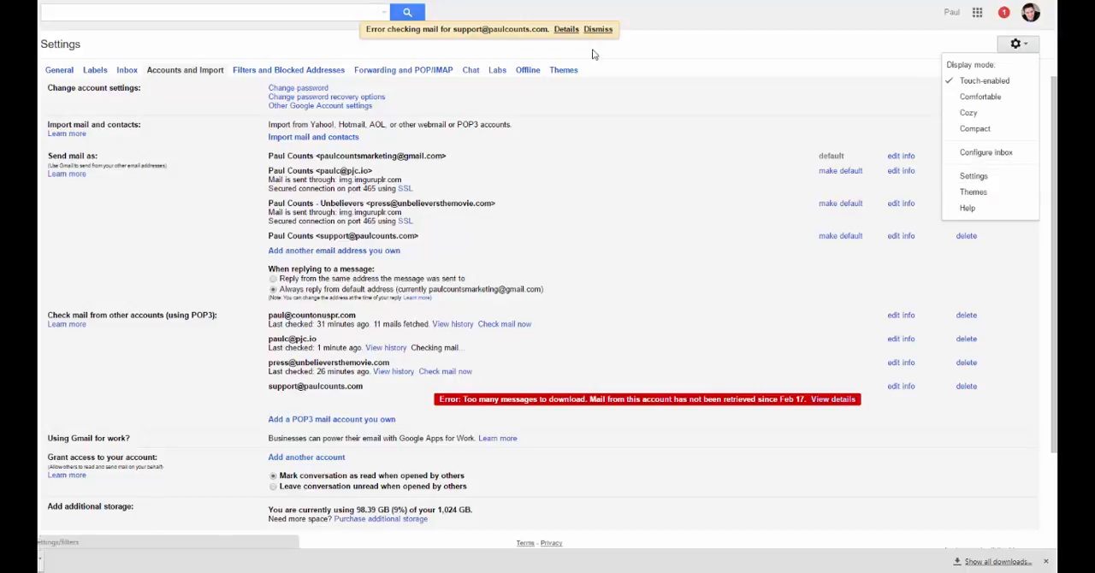
{"action": "left_click", "coordinate": [786, 59]}
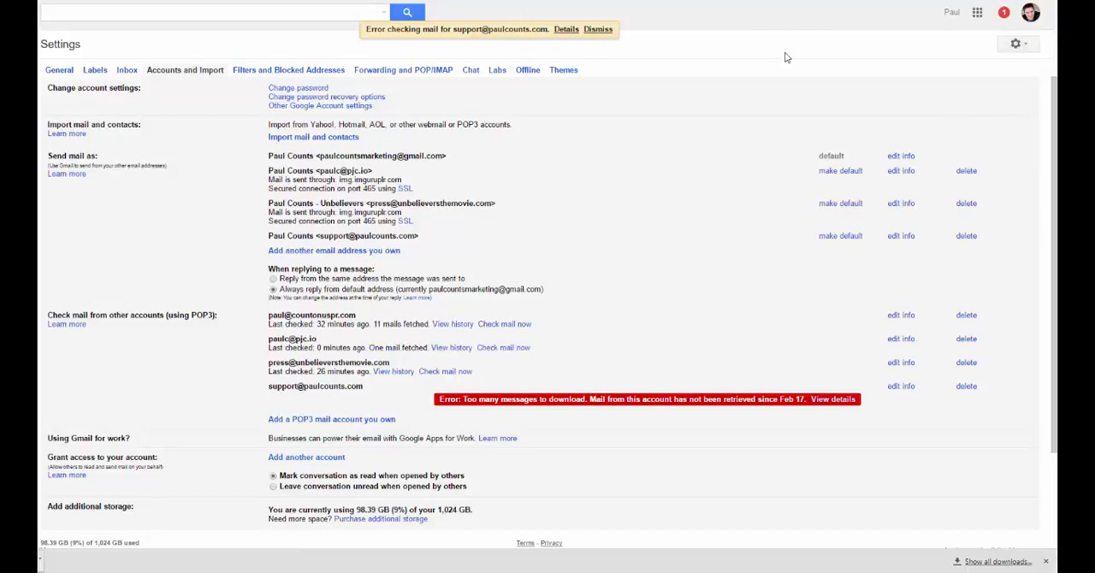